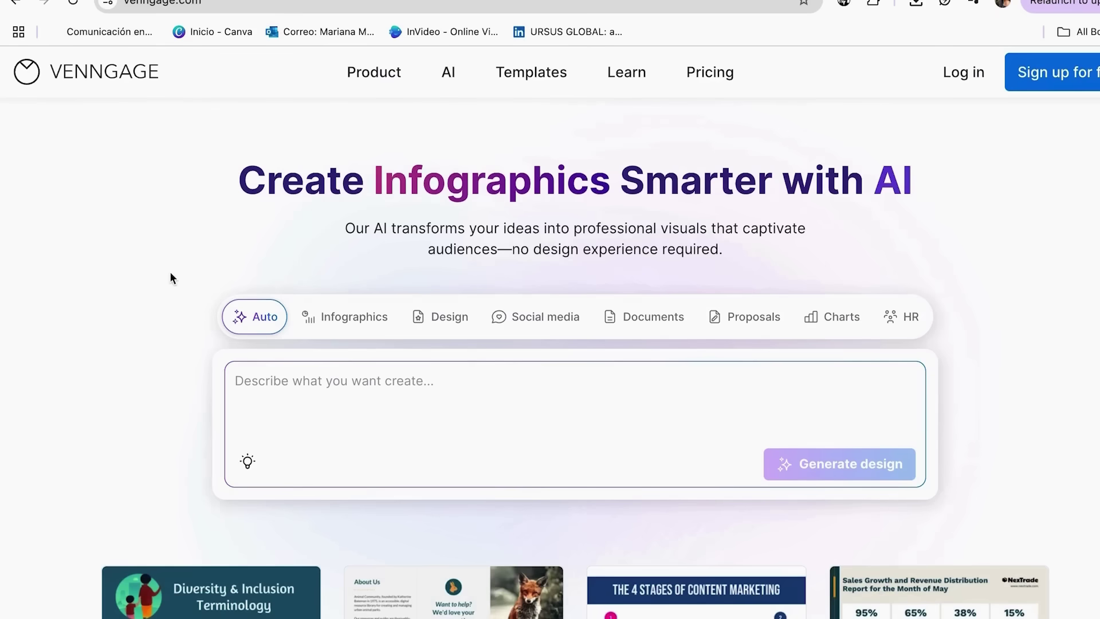
key("XF86AudioLowerVolume")
scroll(252, 401, "down", 8)
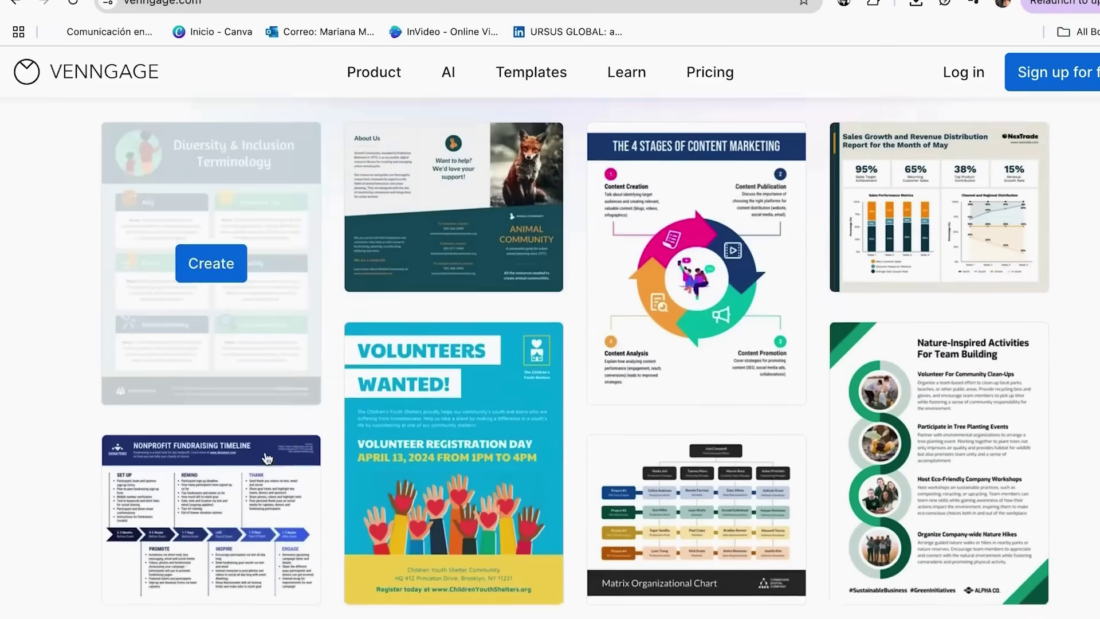
scroll(722, 310, "up", 2)
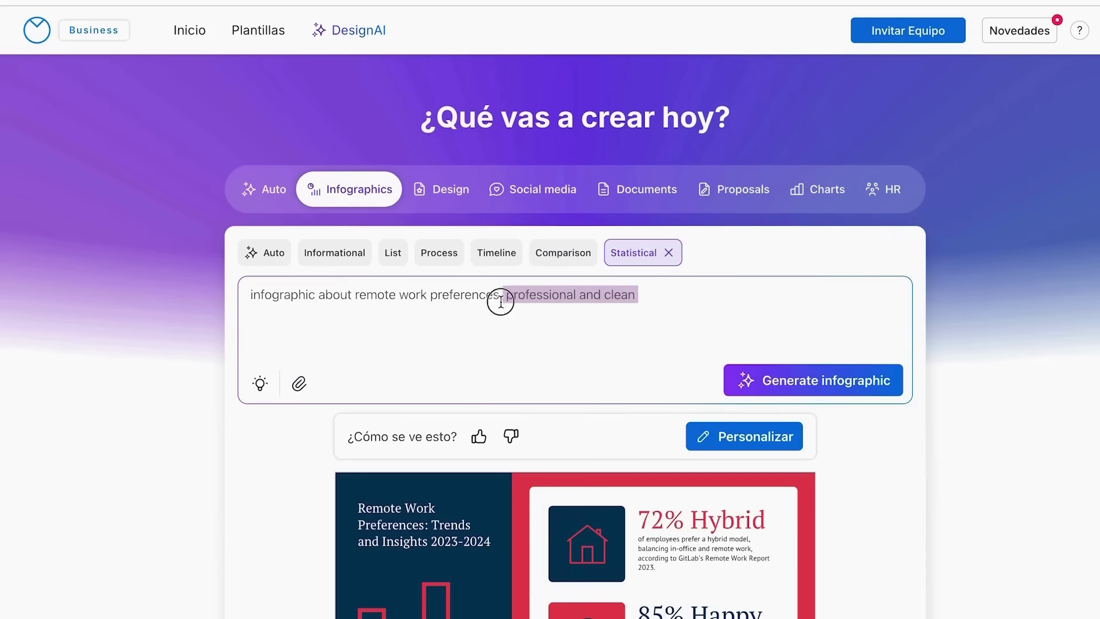
Step: Generate a data infographic from the prompt "infographic about remote work preferences, professional and clean" and view the design
left_click(554, 333)
scroll(830, 390, "down", 1)
scroll(830, 390, "up", 1)
scroll(807, 442, "down", 5)
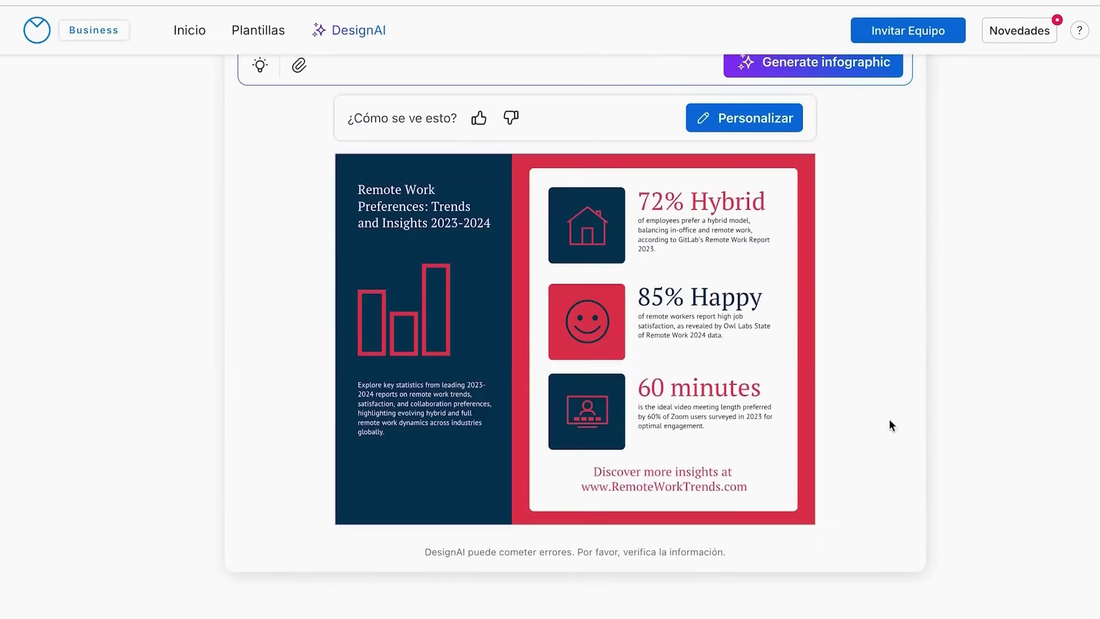
Step: Open the generated remote work infographic for personalization and display the text options
mouse_move(991, 0)
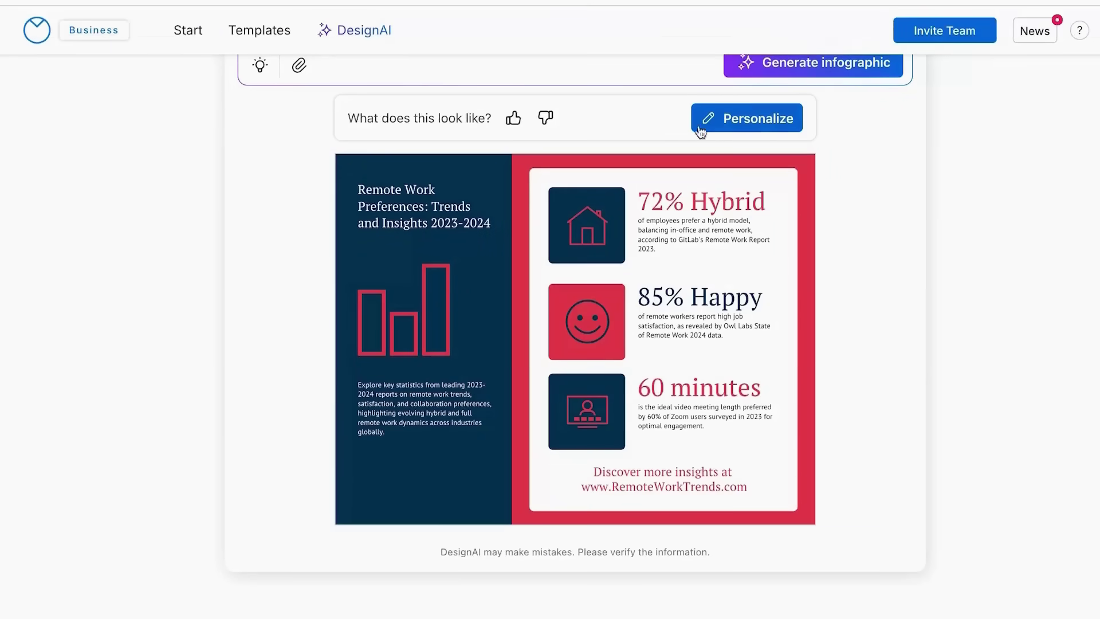
left_click(747, 125)
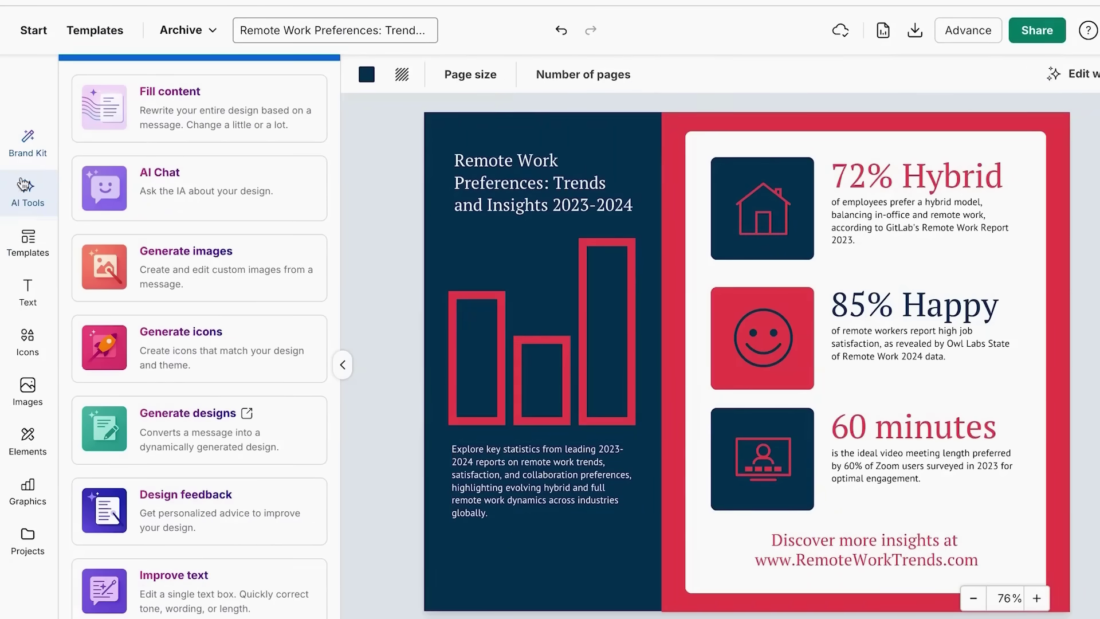
left_click(28, 292)
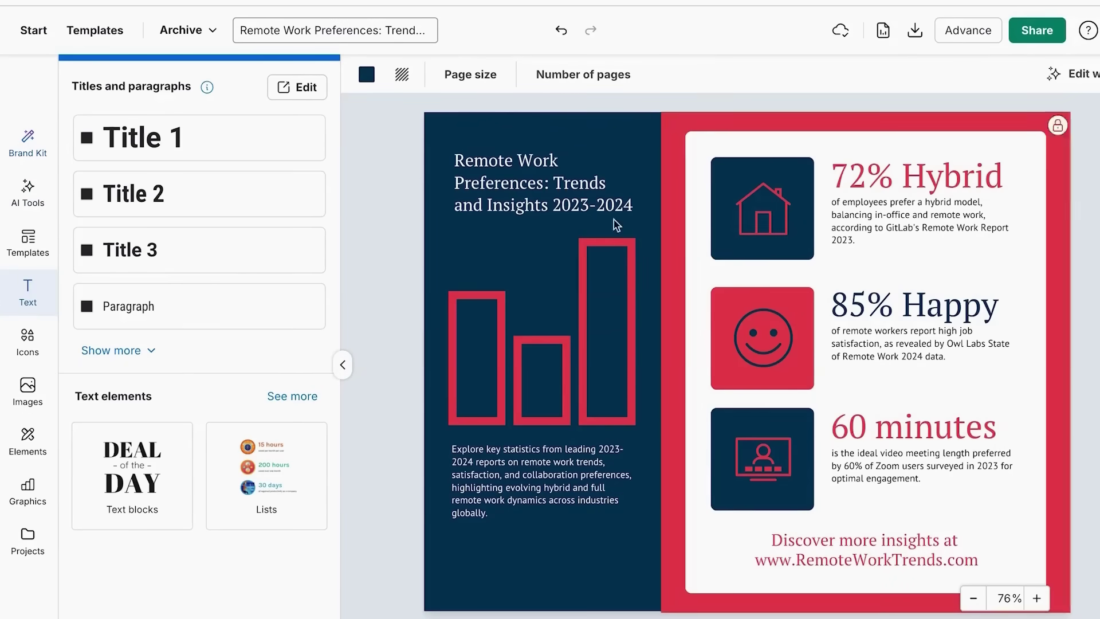
Step: Delete the red bar icon between the title and the paragraph on the dark blue panel
left_click(587, 372)
left_click(373, 395)
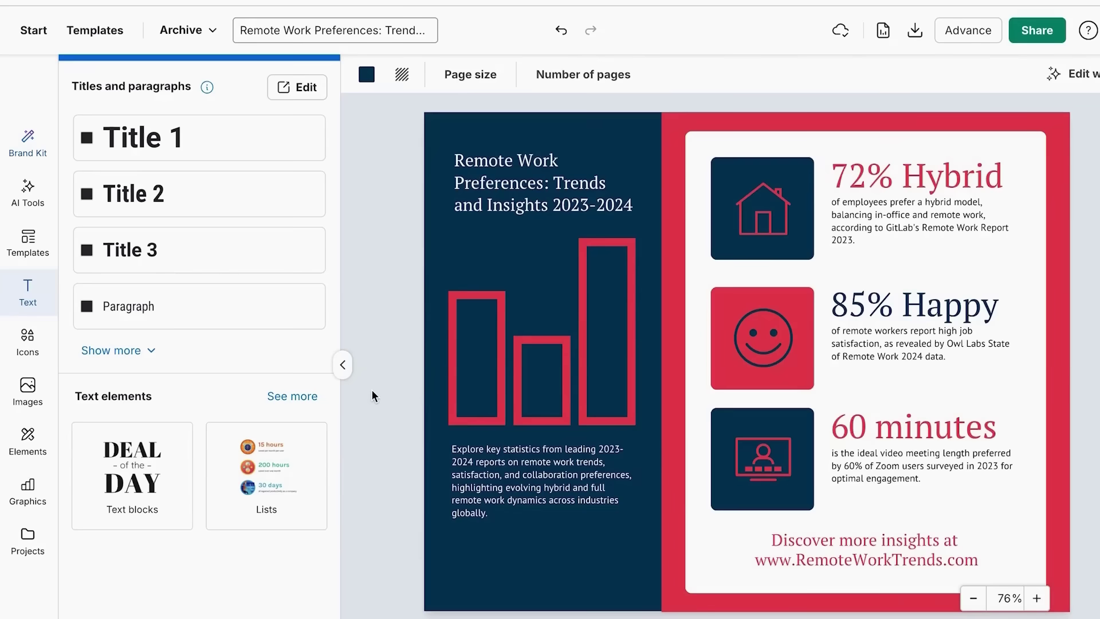
left_click(533, 345)
left_click(369, 334)
left_click(541, 378)
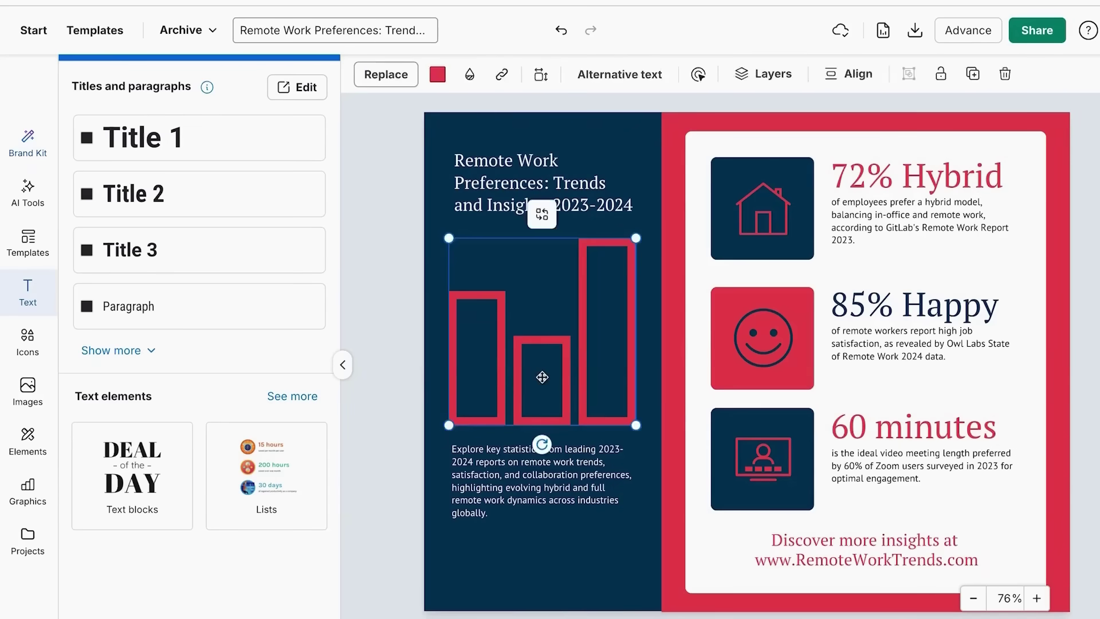
key("Delete")
Step: Look through the available chart types, from pie and column charts to statistics, hierarchical and word cloud options
left_click(28, 490)
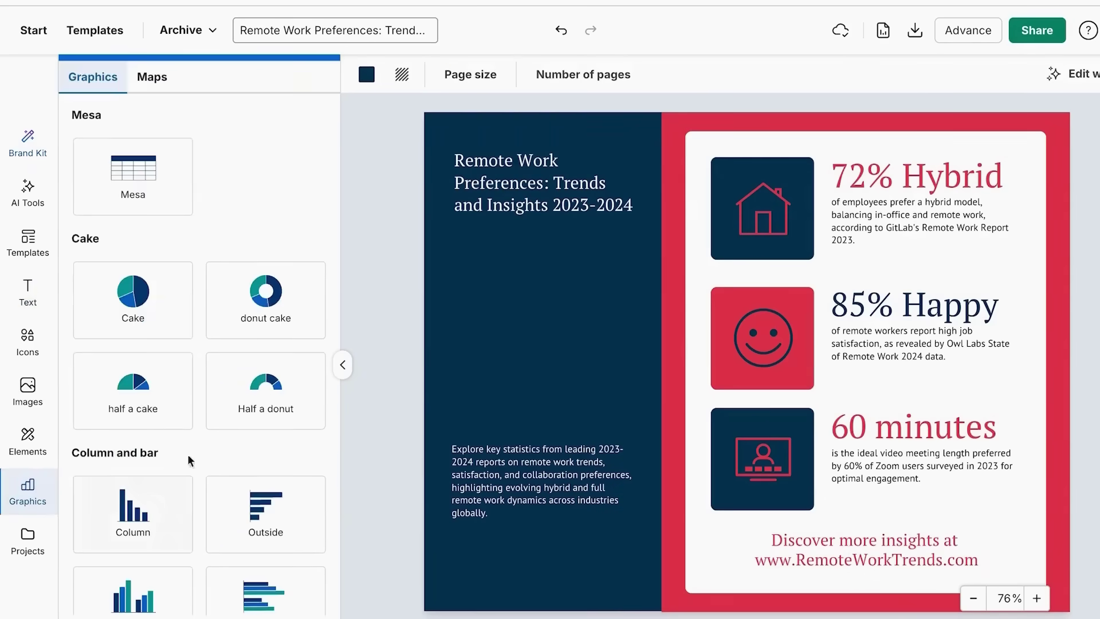
scroll(201, 408, "down", 2)
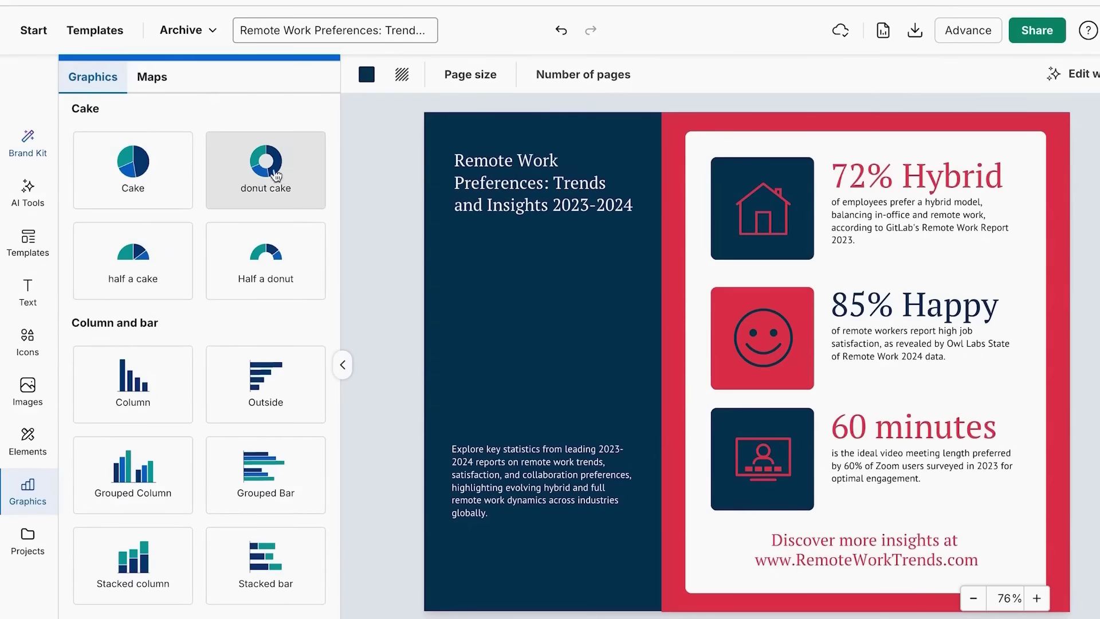
scroll(271, 184, "down", 4)
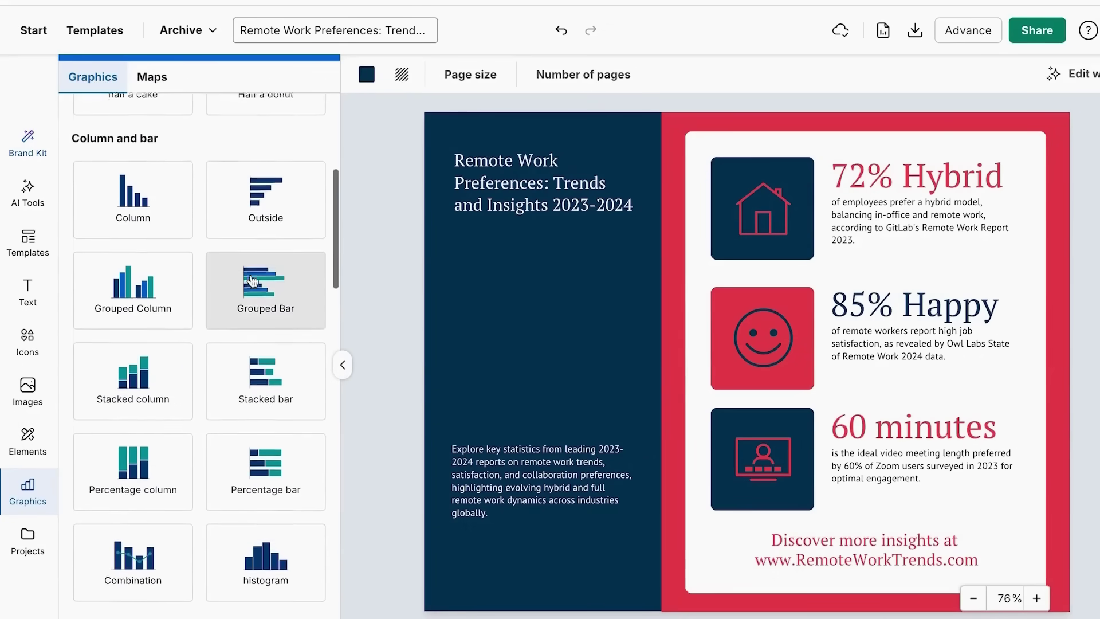
scroll(253, 280, "down", 1)
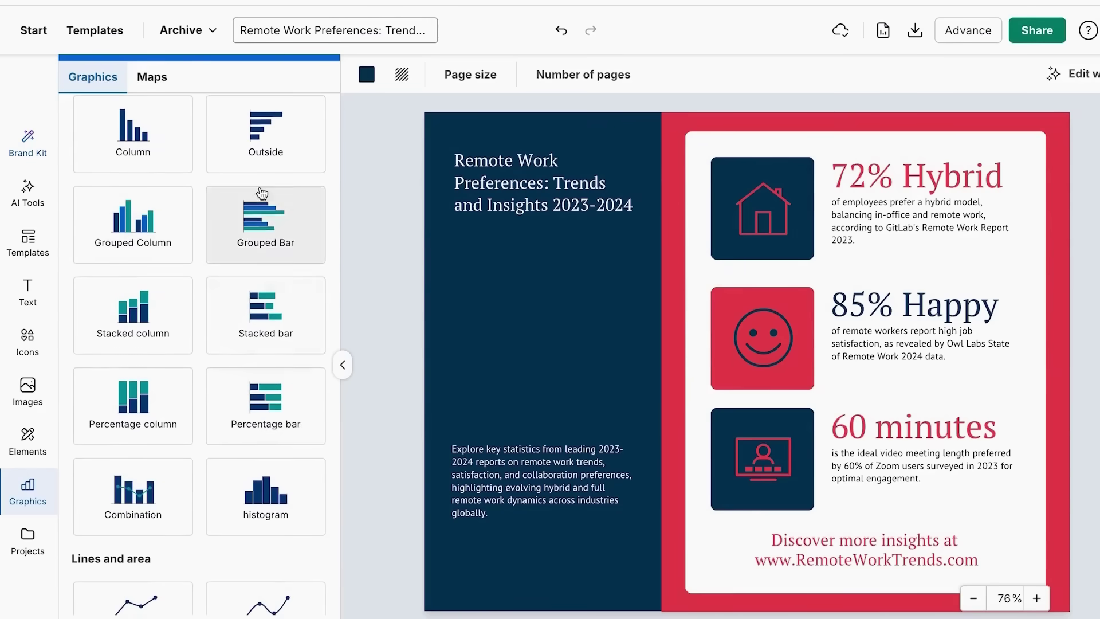
scroll(212, 484, "down", 8)
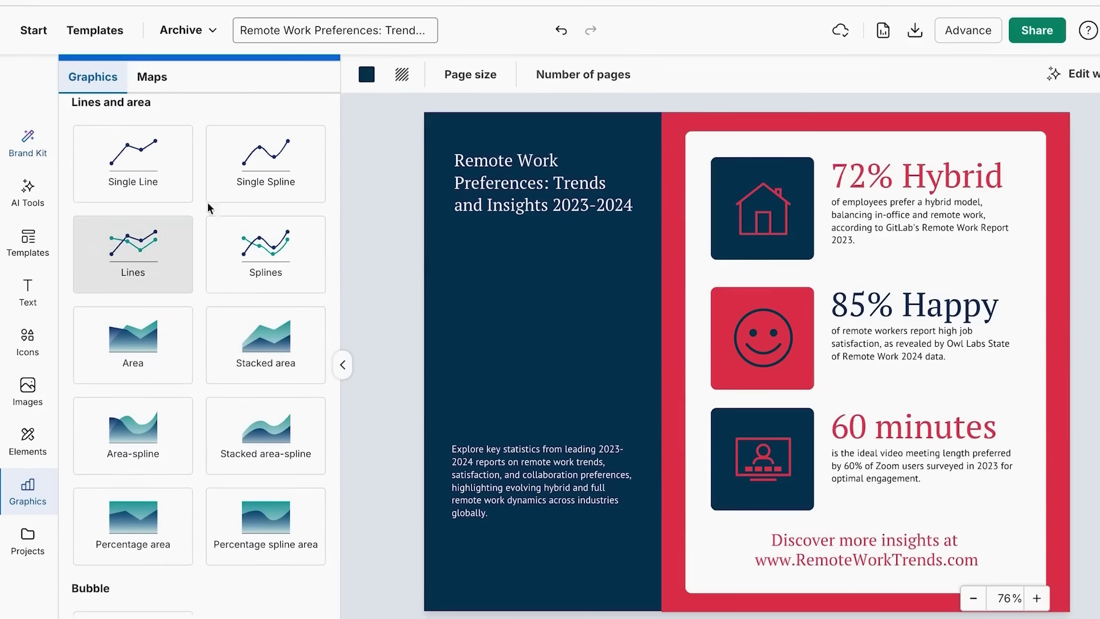
scroll(269, 501, "down", 3)
scroll(274, 502, "down", 5)
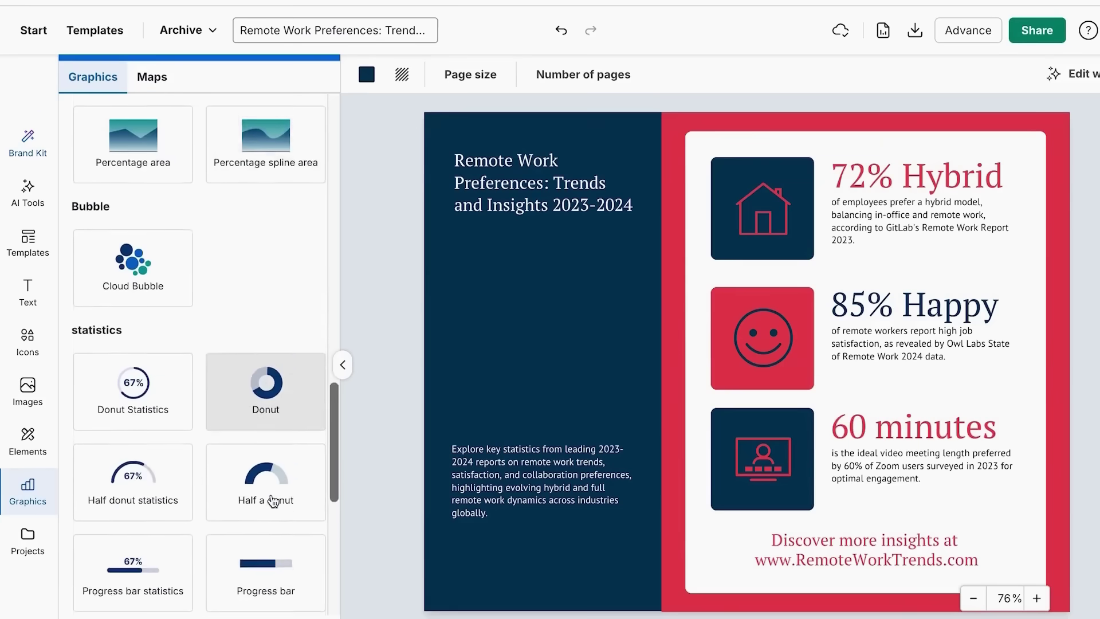
scroll(273, 498, "down", 6)
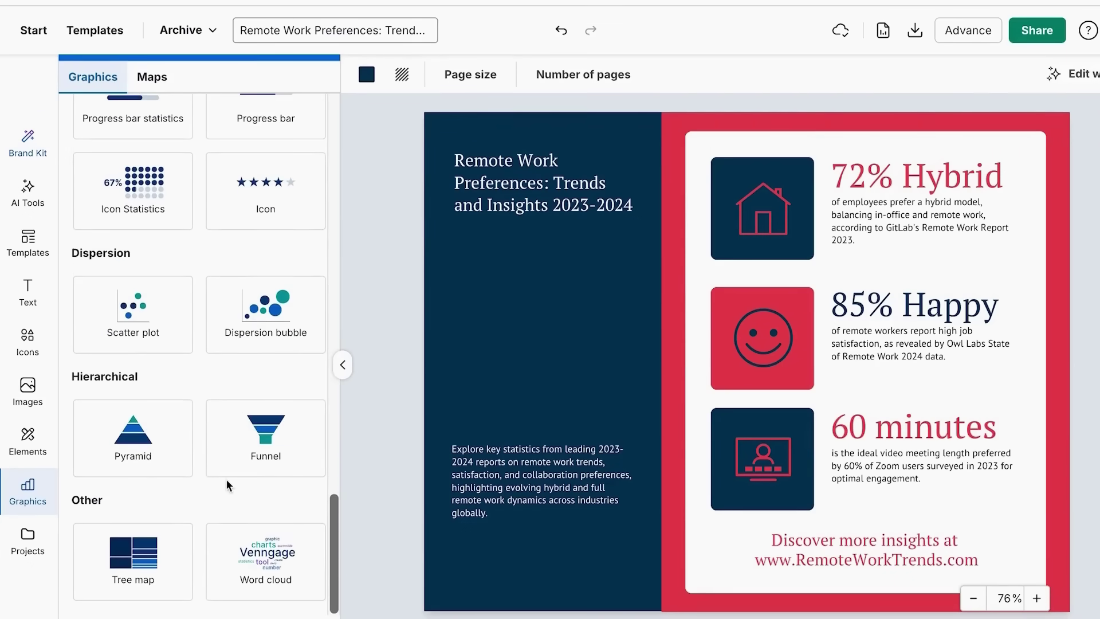
scroll(230, 490, "up", 5)
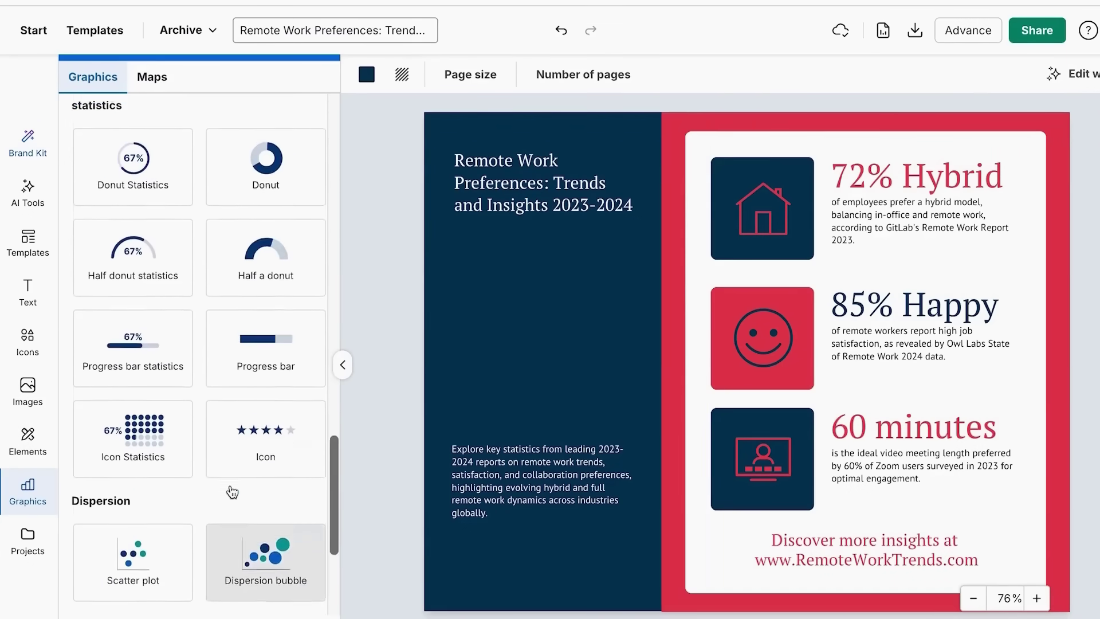
scroll(155, 309, "up", 14)
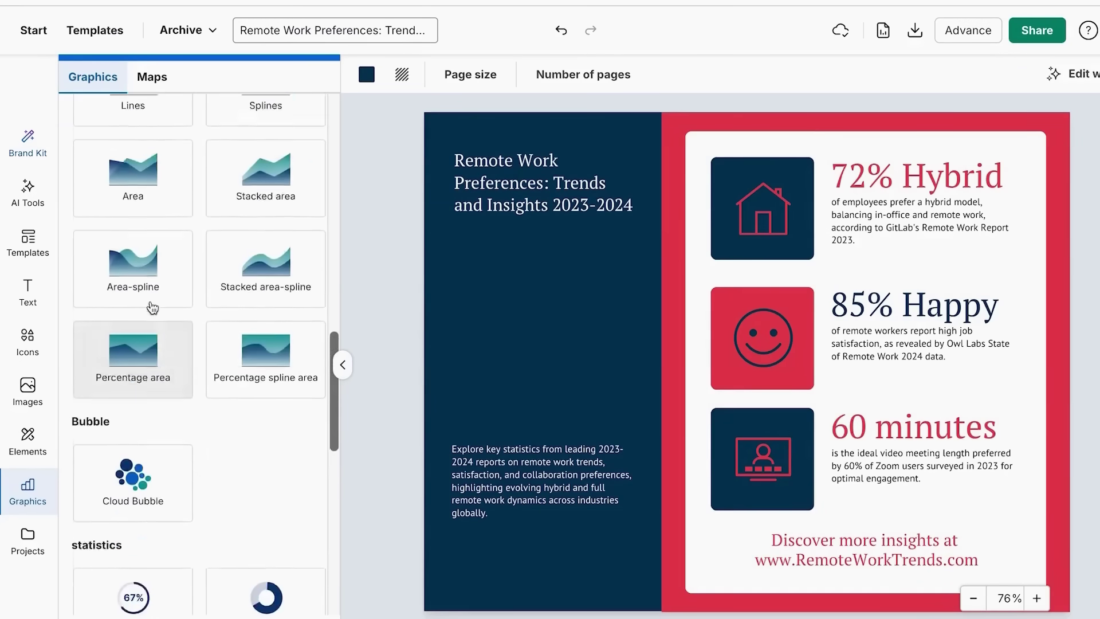
scroll(151, 308, "up", 8)
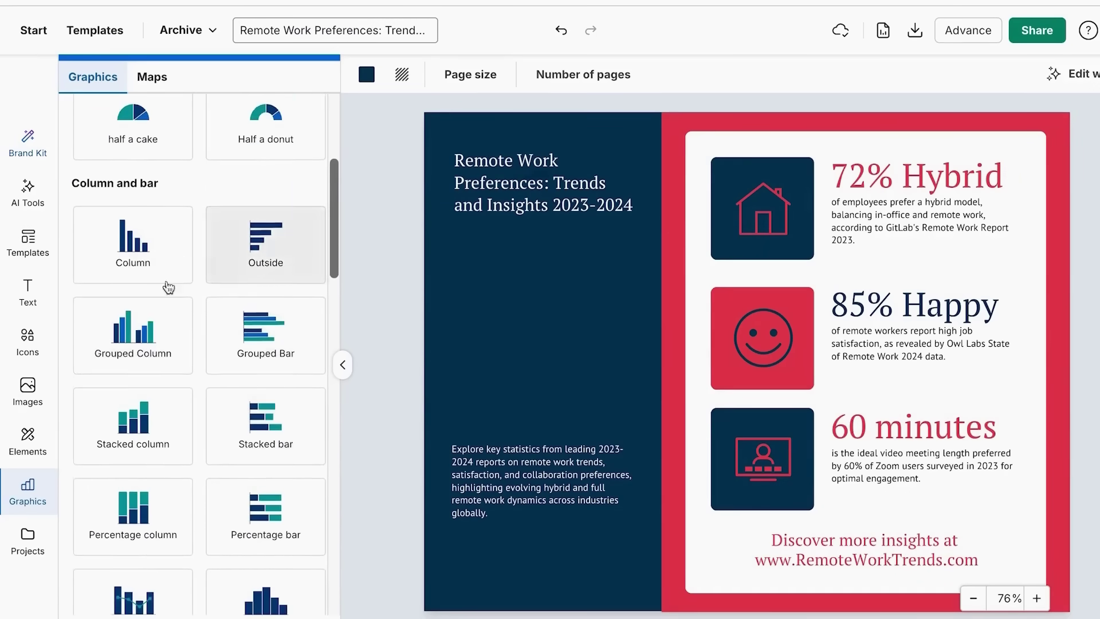
scroll(162, 304, "up", 1)
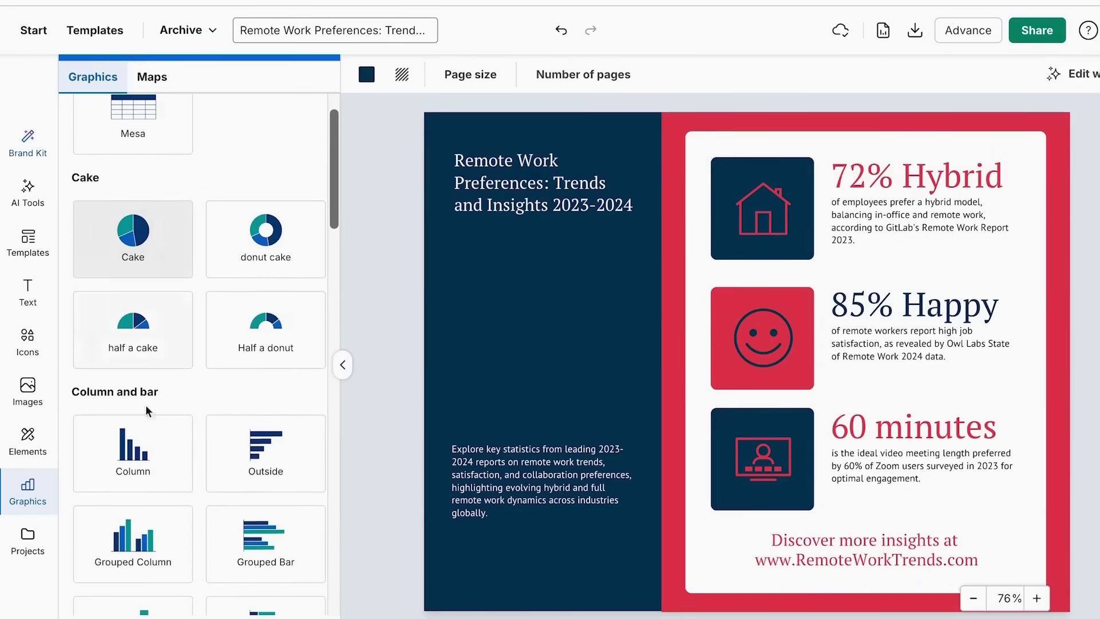
Step: Add a Column chart and shrink it to fit between the title and the paragraph on the dark blue panel
left_click_drag(145, 438, 569, 381)
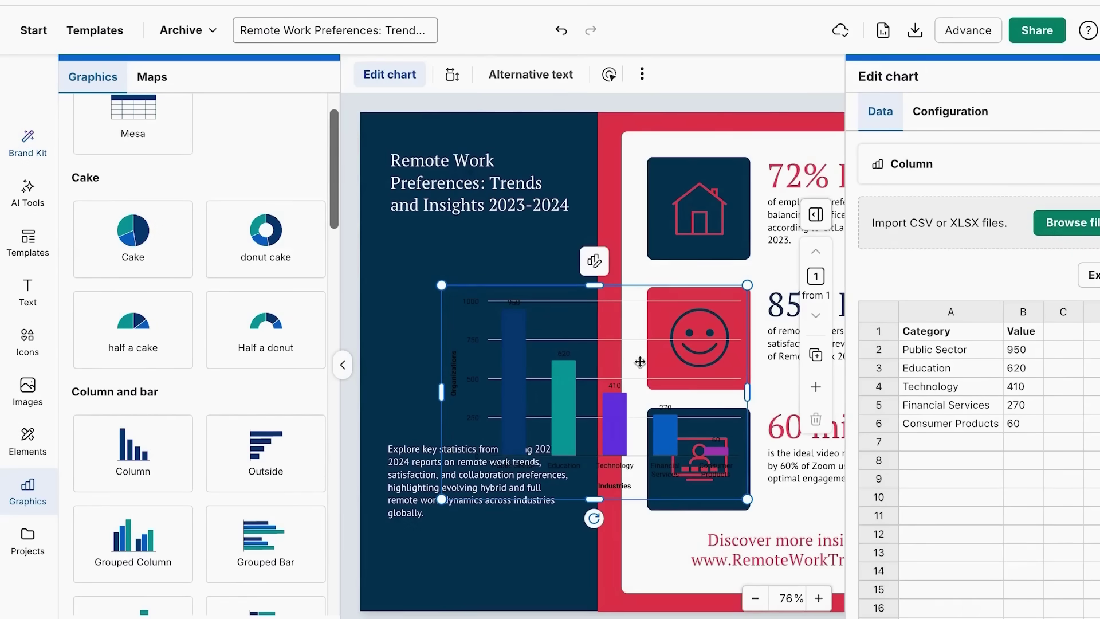
left_click_drag(639, 363, 574, 328)
left_click_drag(683, 466, 580, 429)
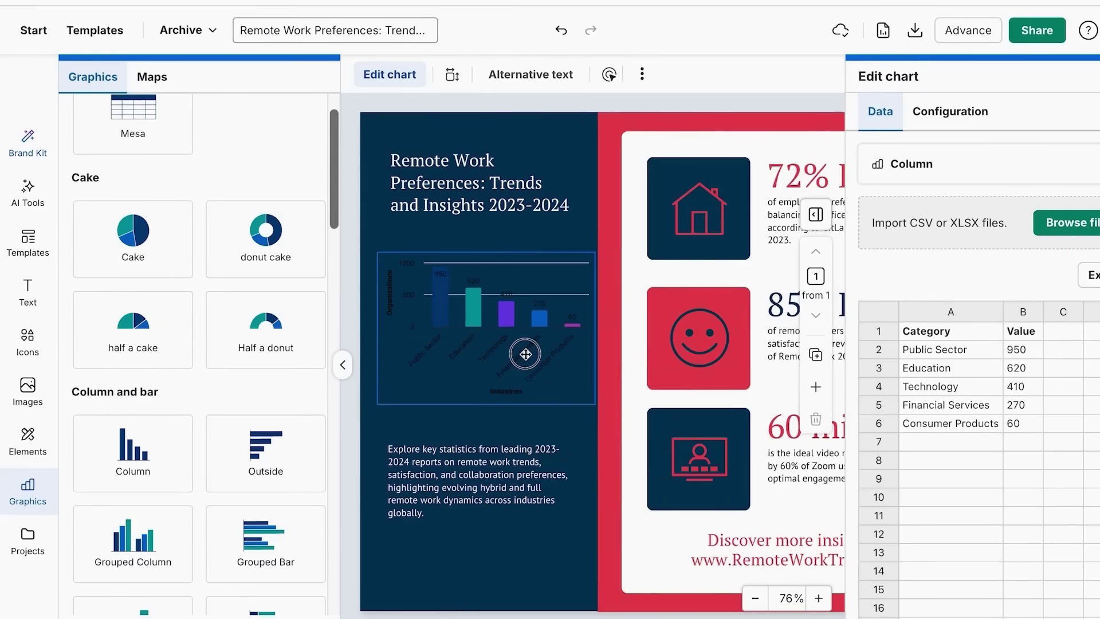
left_click_drag(525, 353, 521, 356)
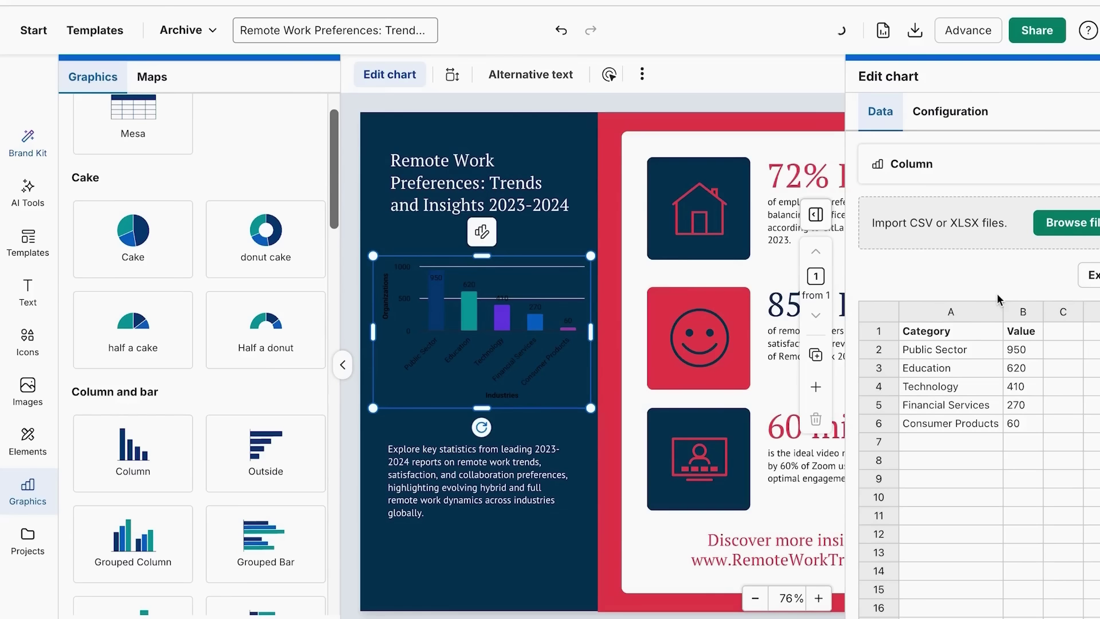
left_click_drag(1012, 226, 829, 222)
left_click(961, 255)
left_click_drag(1008, 224, 873, 232)
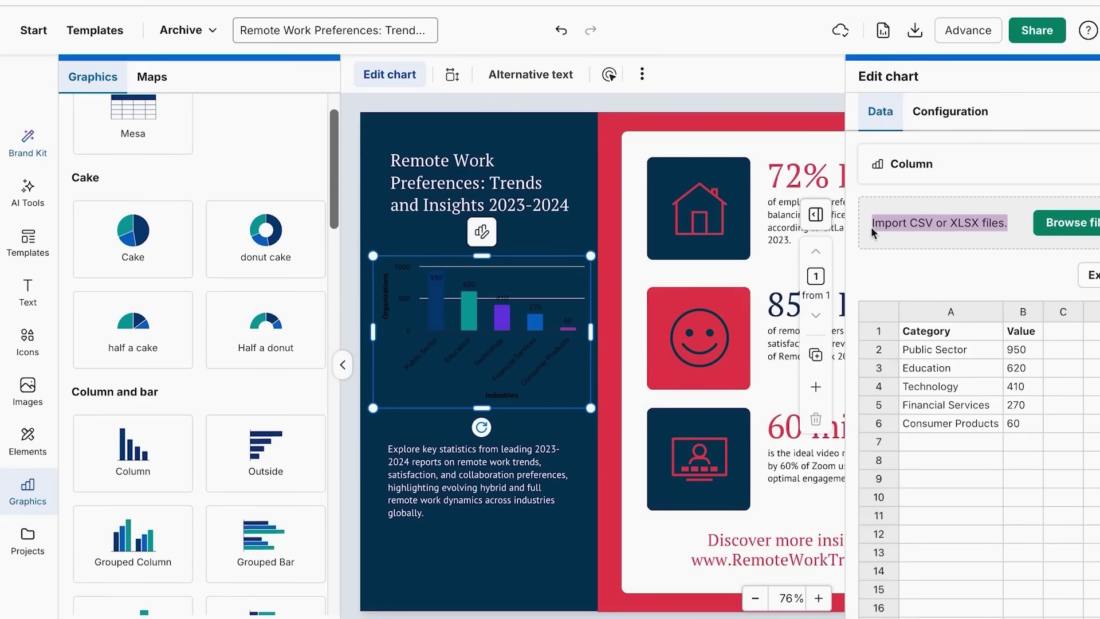
left_click(1024, 279)
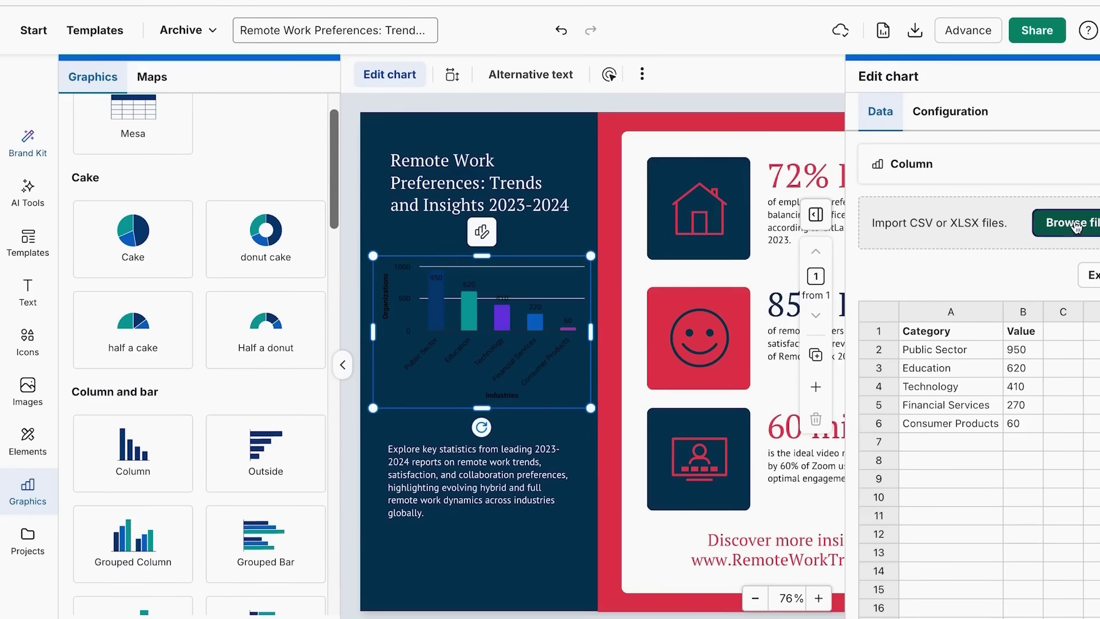
left_click(1071, 223)
scroll(710, 368, "down", 5)
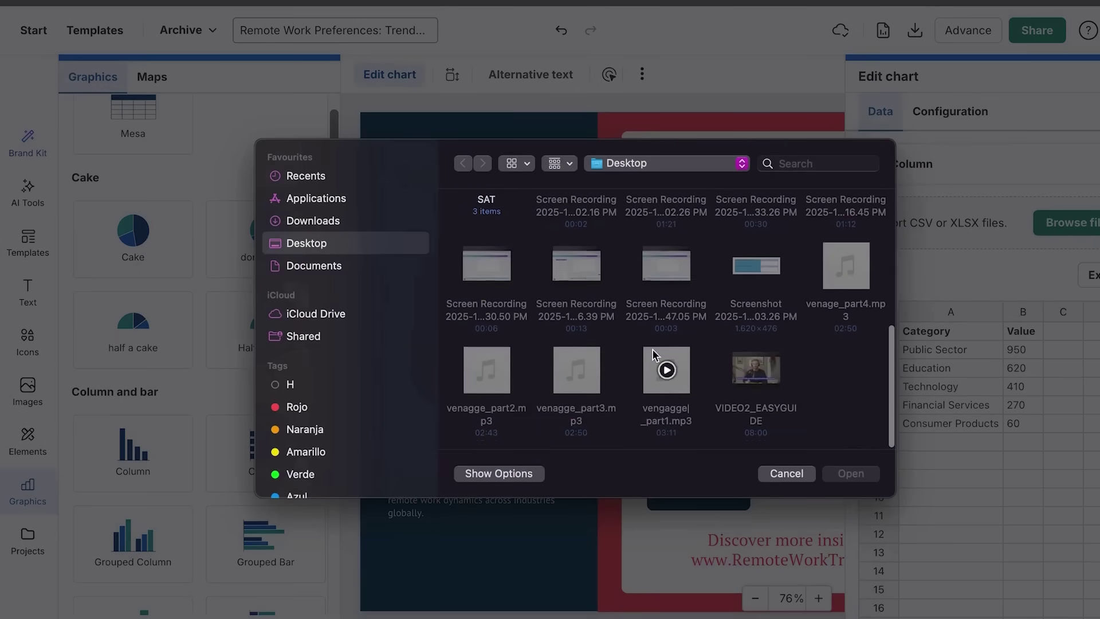
left_click(787, 473)
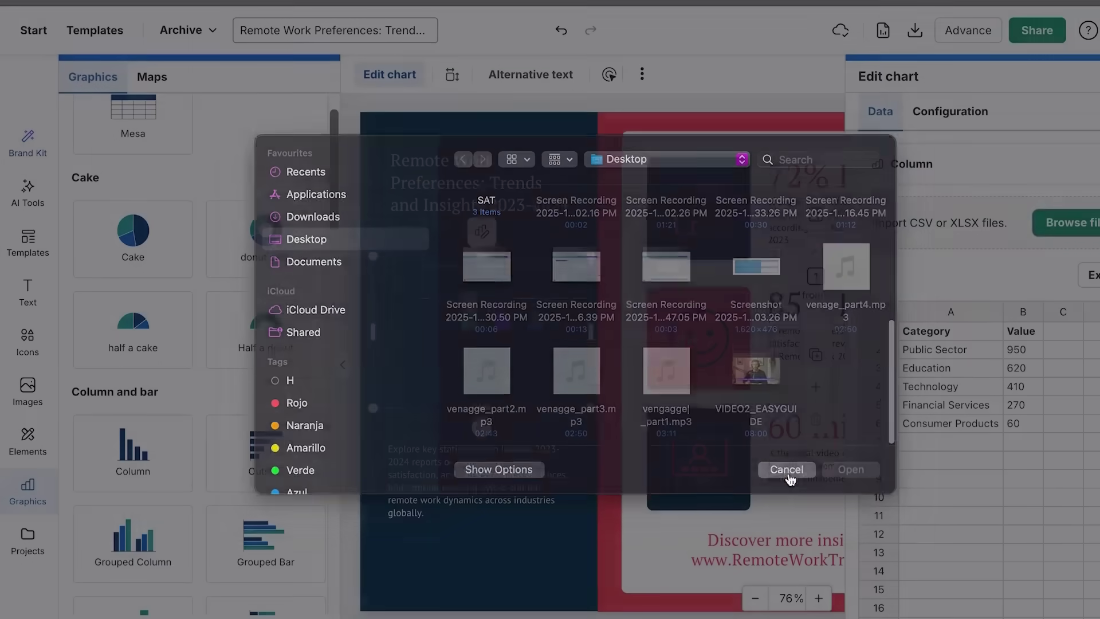
Step: Set the column chart's Public Sector color to the project red and its Education color to yellow #F0CE4D
left_click(974, 112)
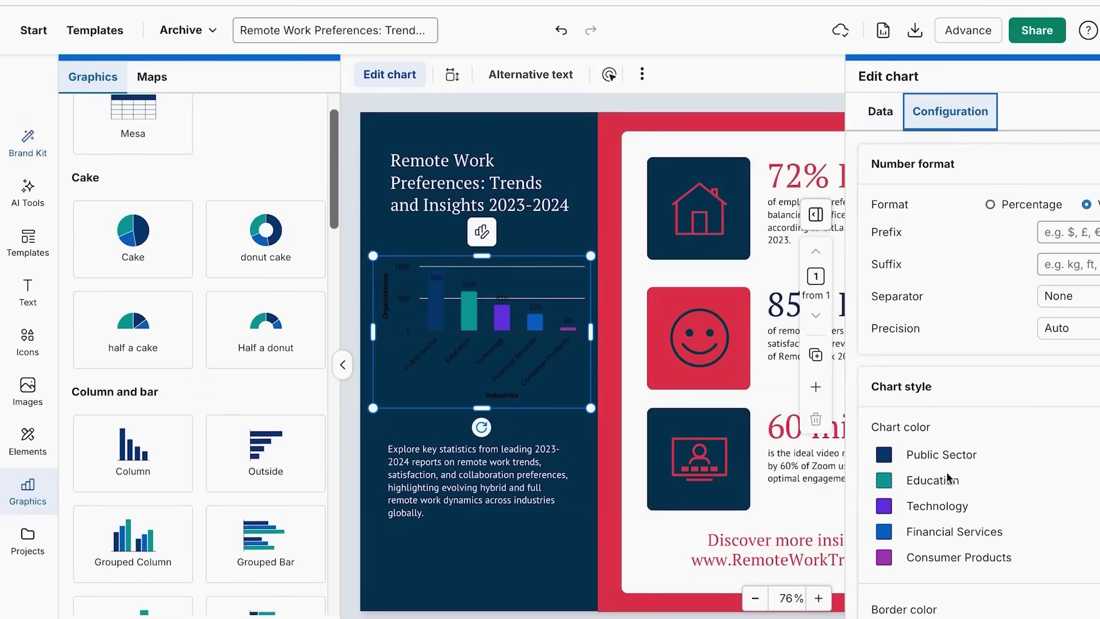
left_click(883, 454)
left_click(768, 162)
left_click(886, 484)
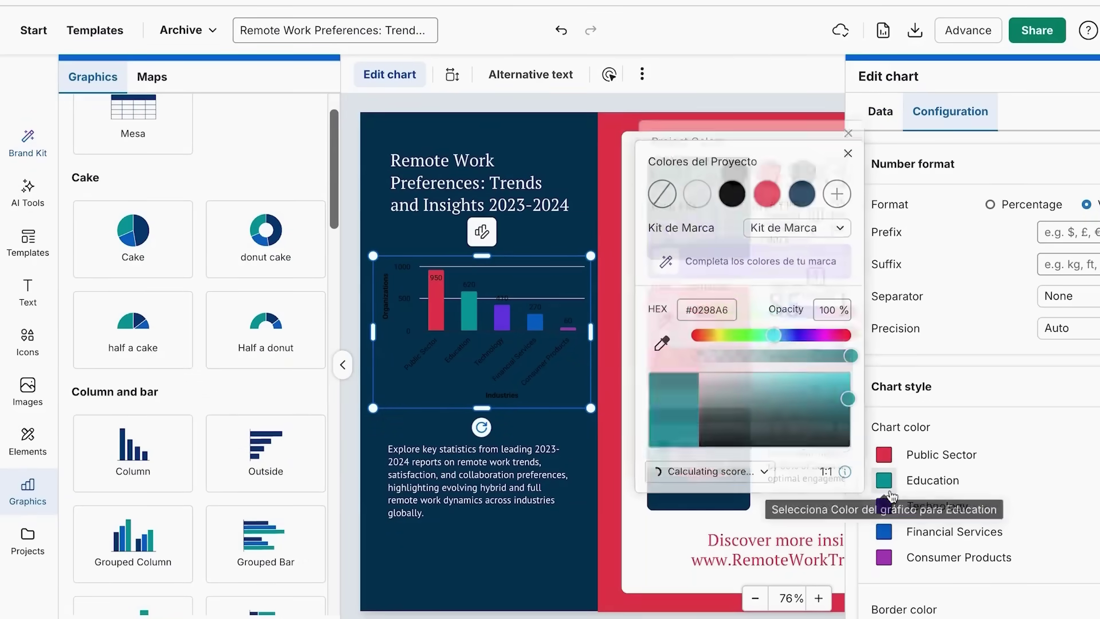
left_click(803, 194)
left_click(765, 196)
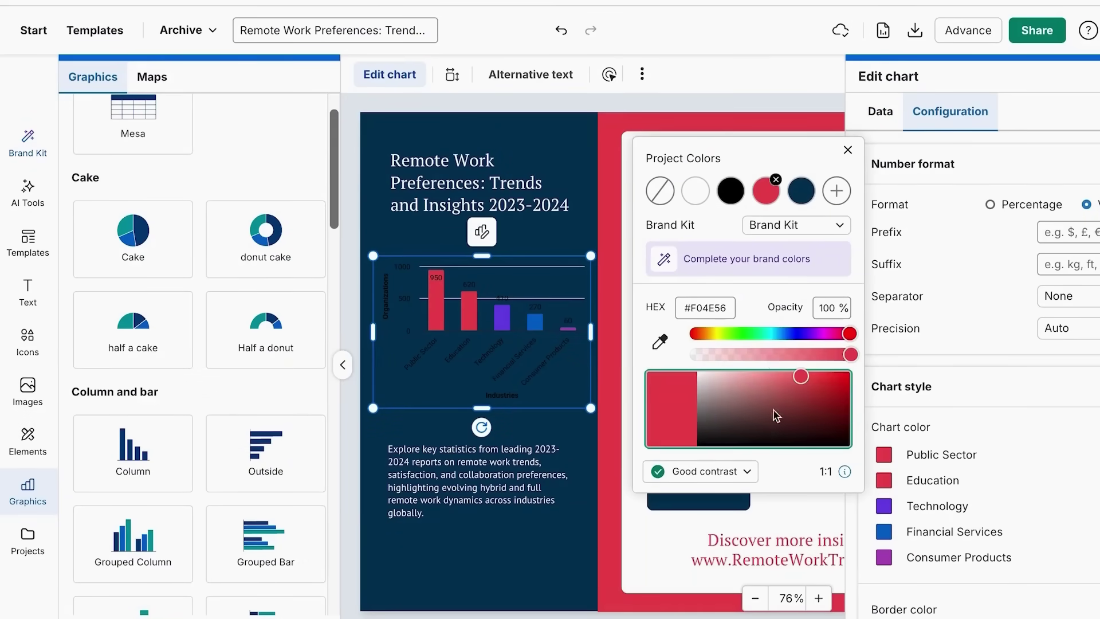
left_click(709, 334)
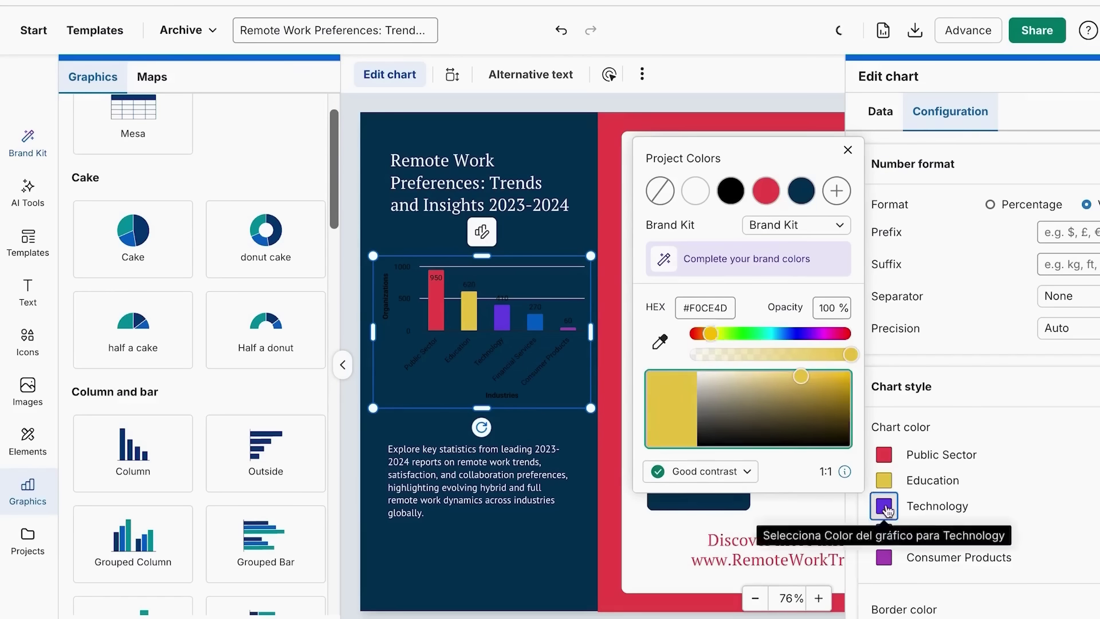
Step: Color the chart's Technology bar orange, Financial Services yellow-green and Consumer Products brown #BF934D
left_click(885, 507)
left_click(706, 359)
left_click(883, 531)
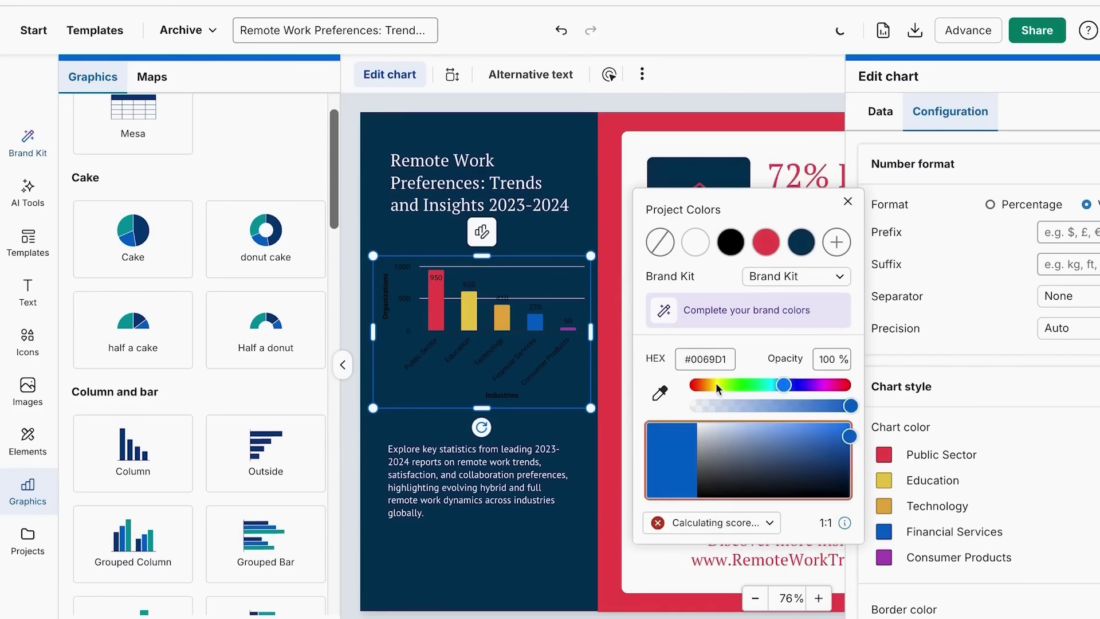
left_click(716, 385)
left_click(884, 558)
left_click(704, 410)
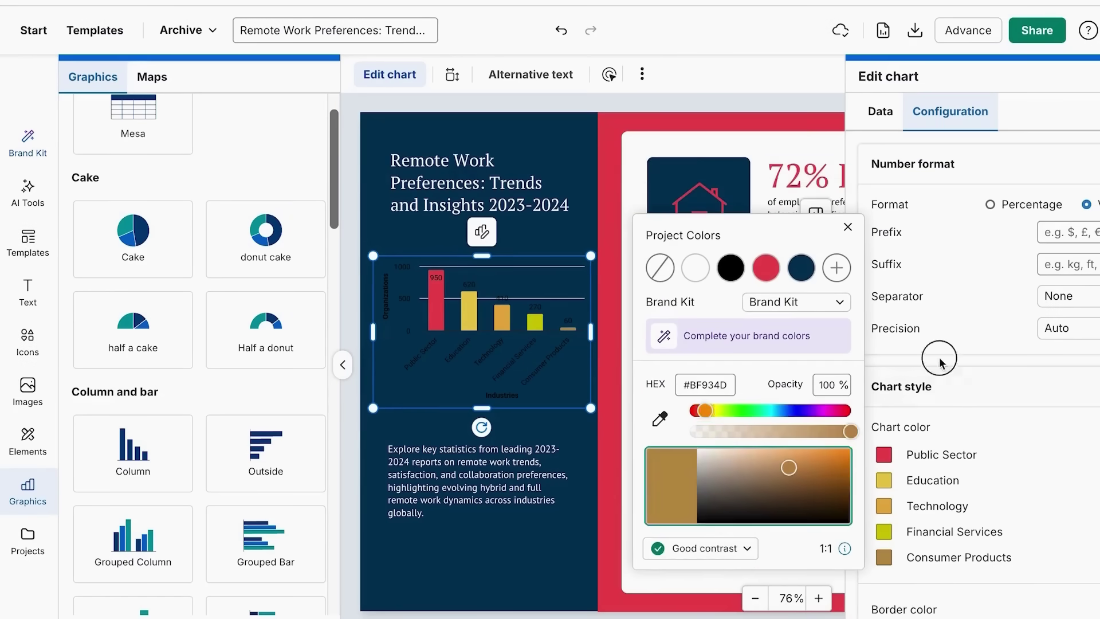
left_click(940, 360)
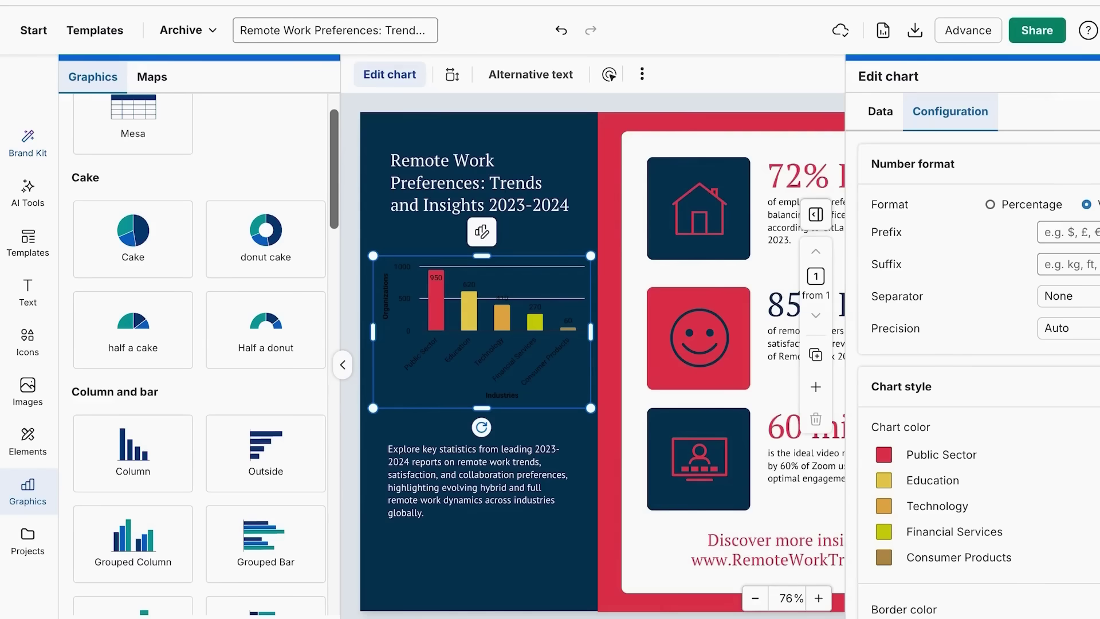
left_click(397, 327)
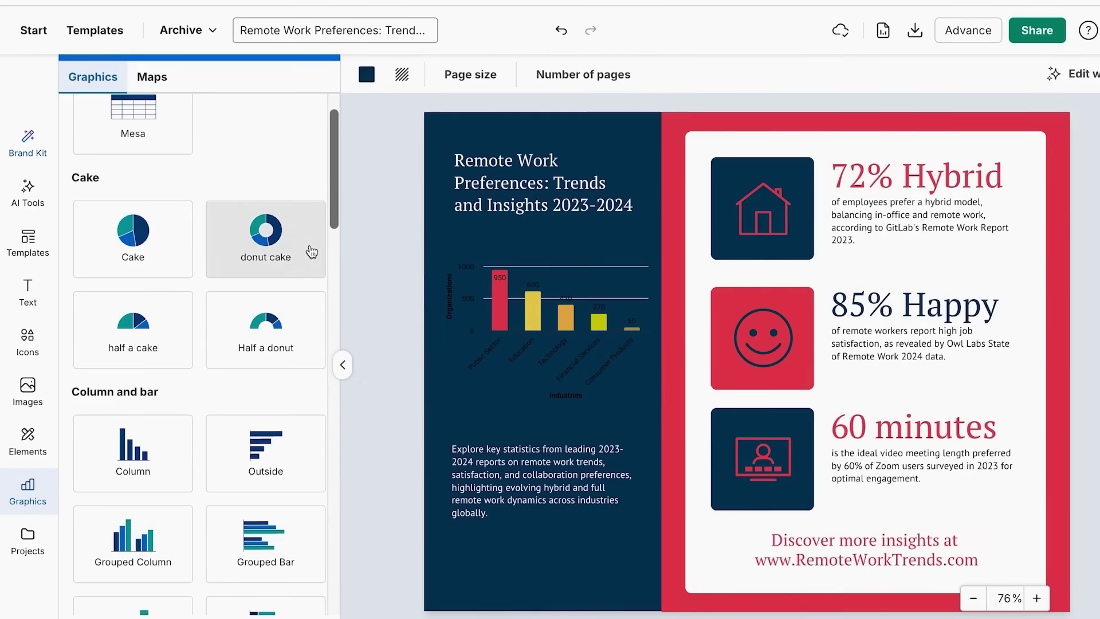
Step: Open the column chart's configuration settings and look through its number format, color and border options
scroll(311, 252, "up", 2)
left_click(602, 321)
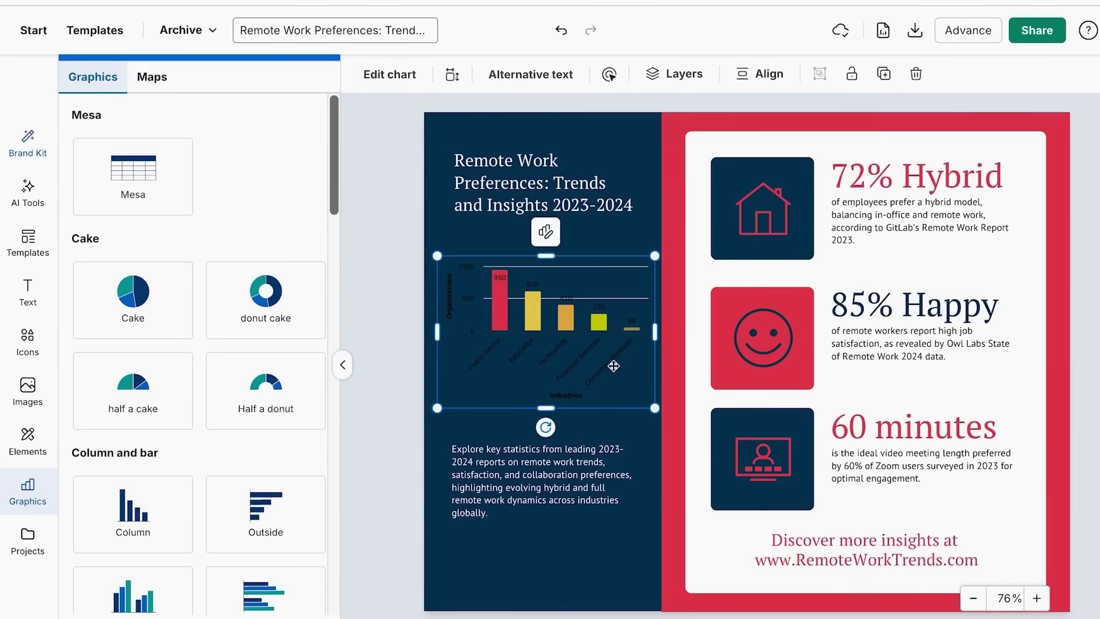
left_click(547, 231)
left_click(950, 111)
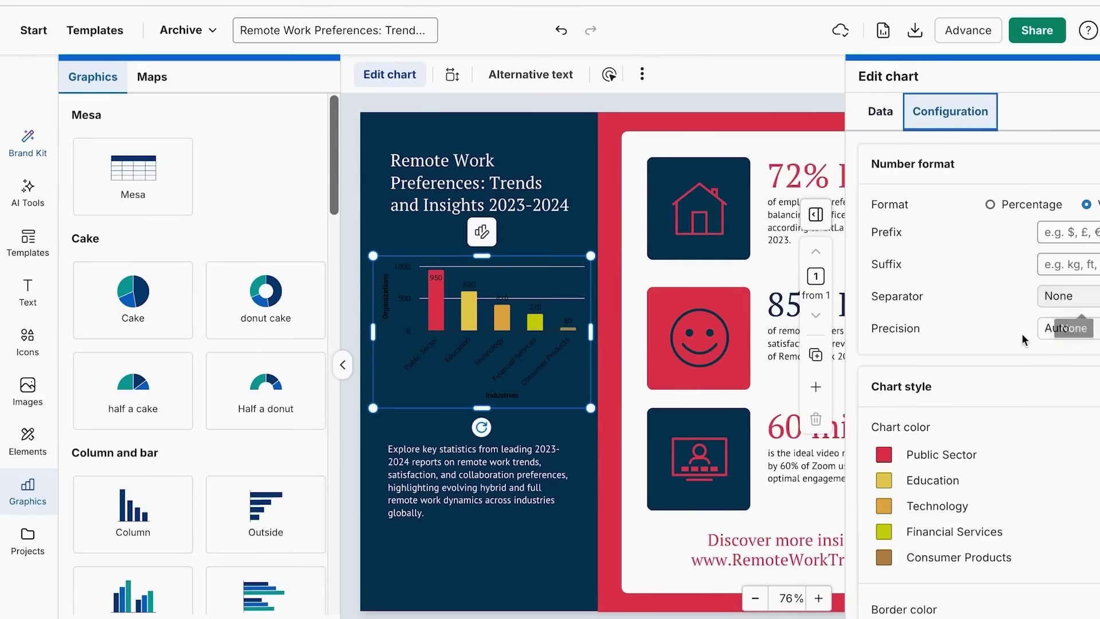
scroll(1023, 340, "down", 6)
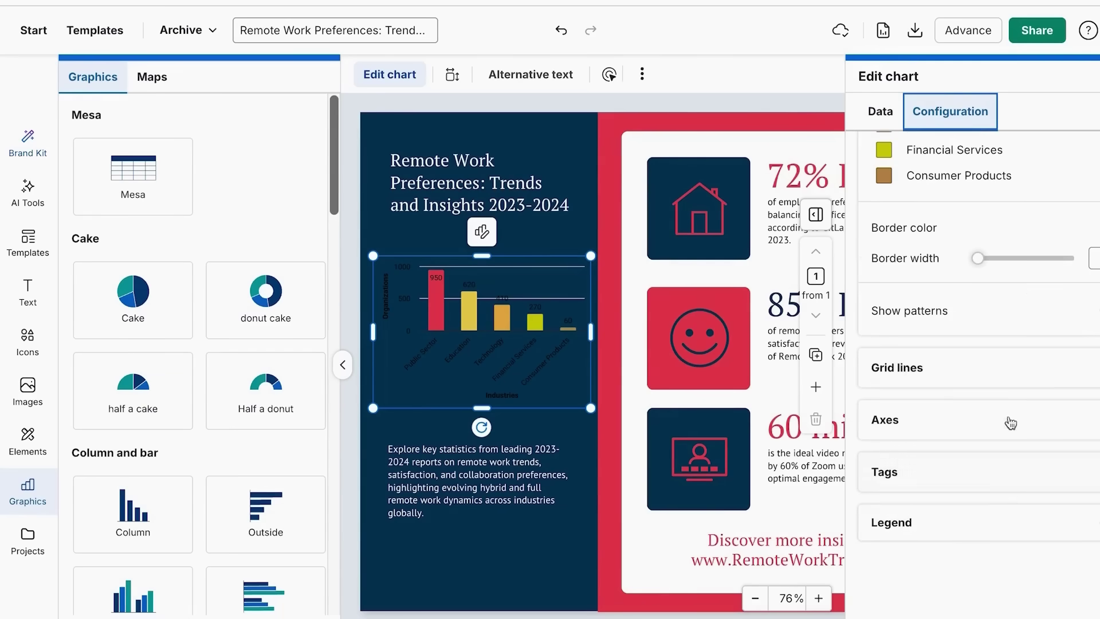
scroll(1004, 370, "up", 4)
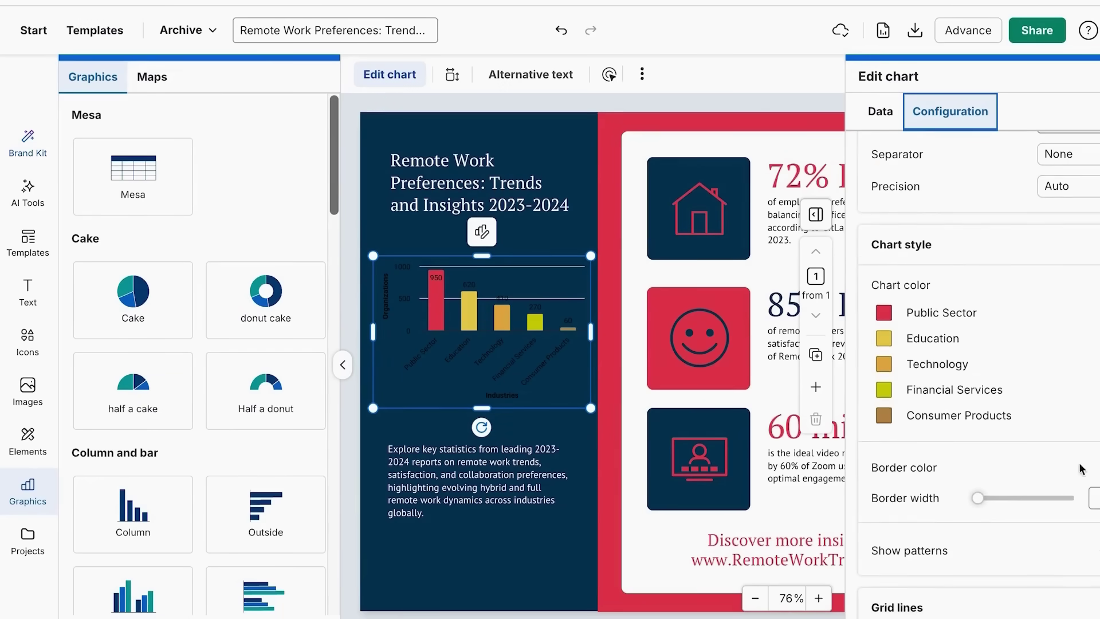
left_click(1090, 468)
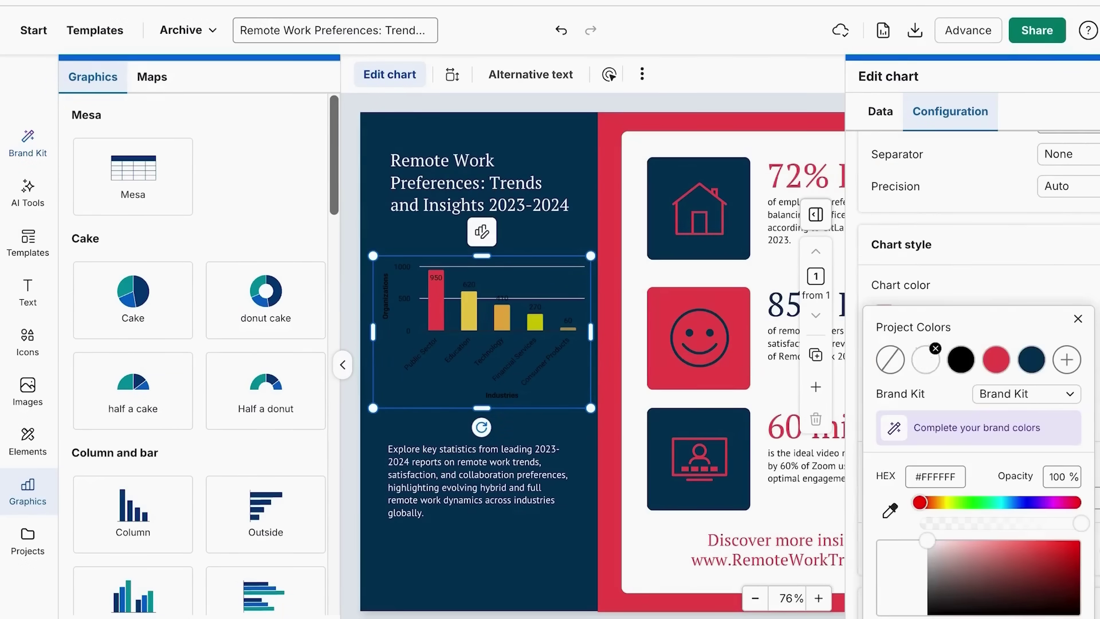
scroll(1093, 295, "up", 3)
scroll(983, 372, "down", 1)
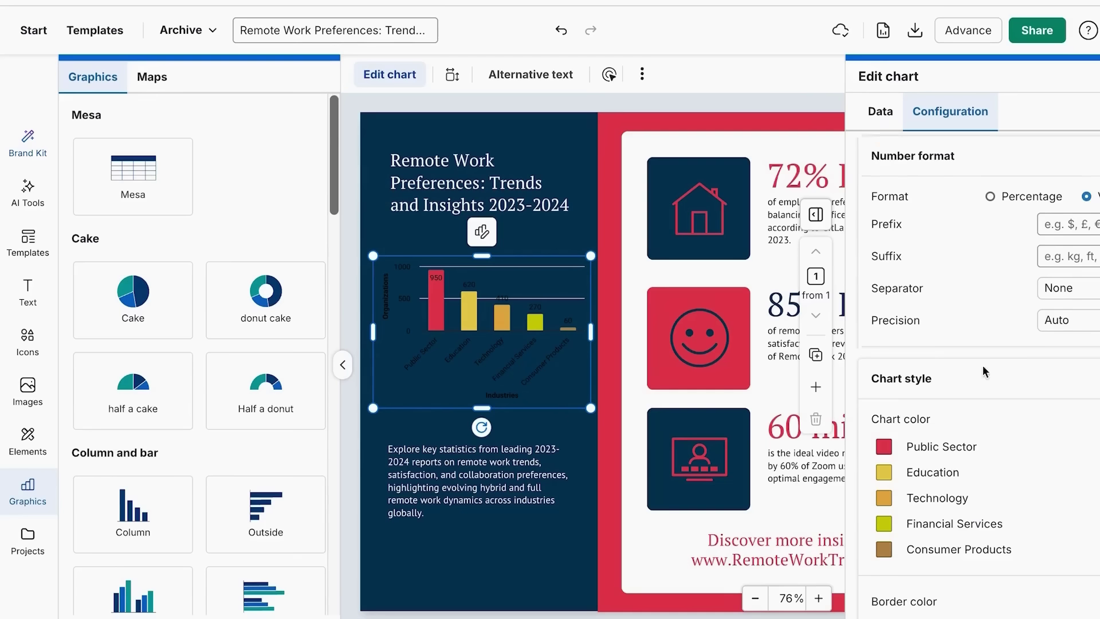
Step: Set the text color of the column chart's axis titles to white and close the chart settings
scroll(984, 372, "down", 5)
left_click(965, 352)
left_click(966, 439)
scroll(962, 479, "down", 2)
left_click(1042, 417)
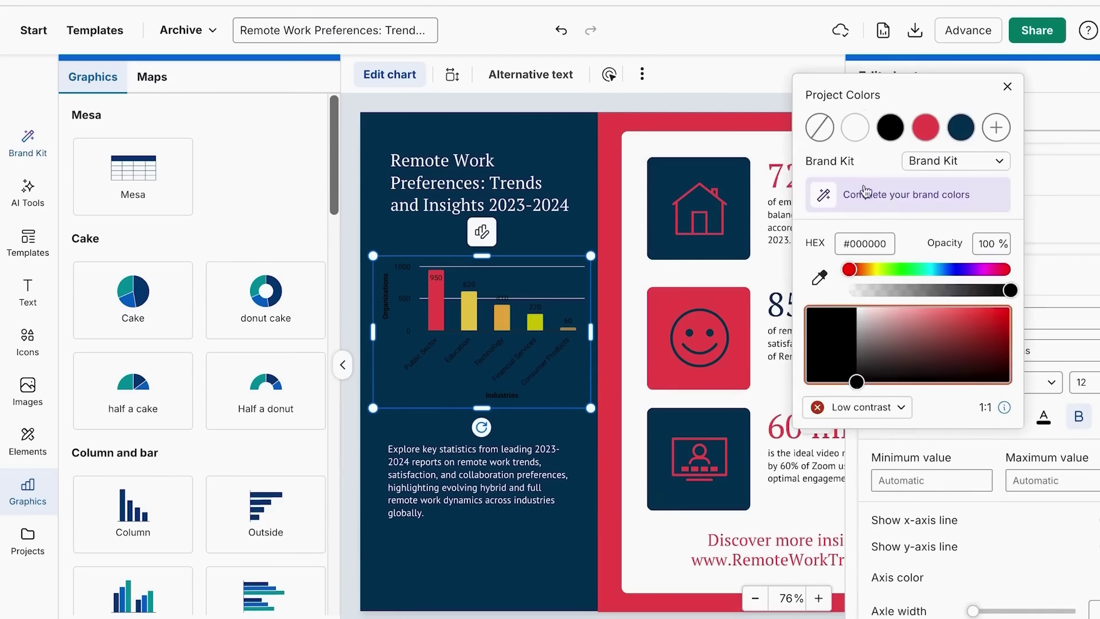
left_click(854, 127)
left_click(1031, 480)
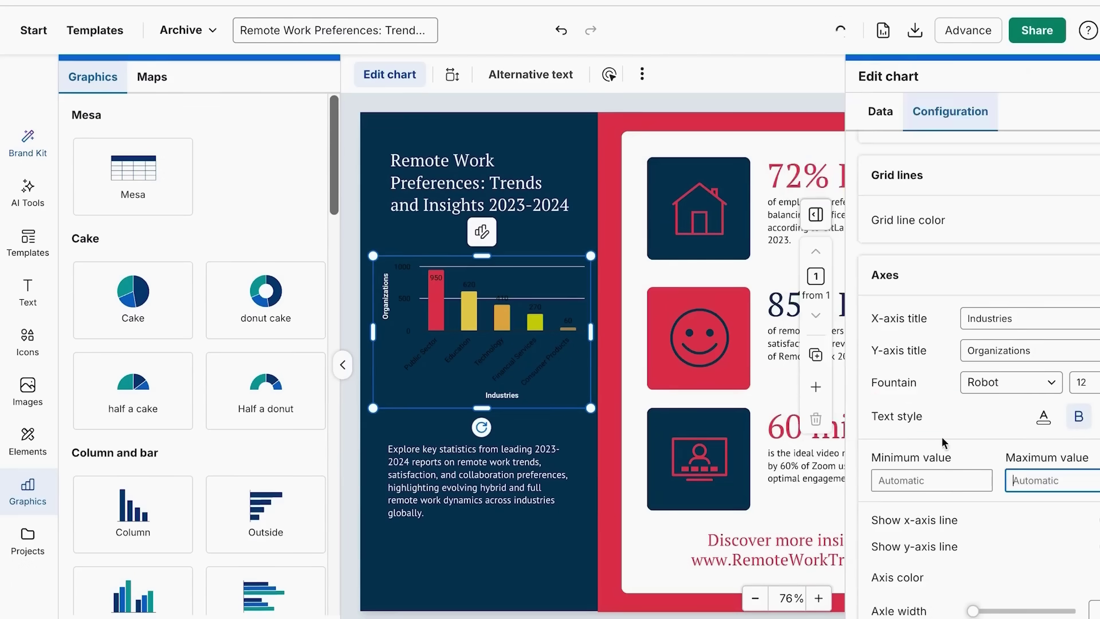
left_click(1093, 77)
Step: Open the Brand Kit and expand the full list of color palettes
left_click(52, 147)
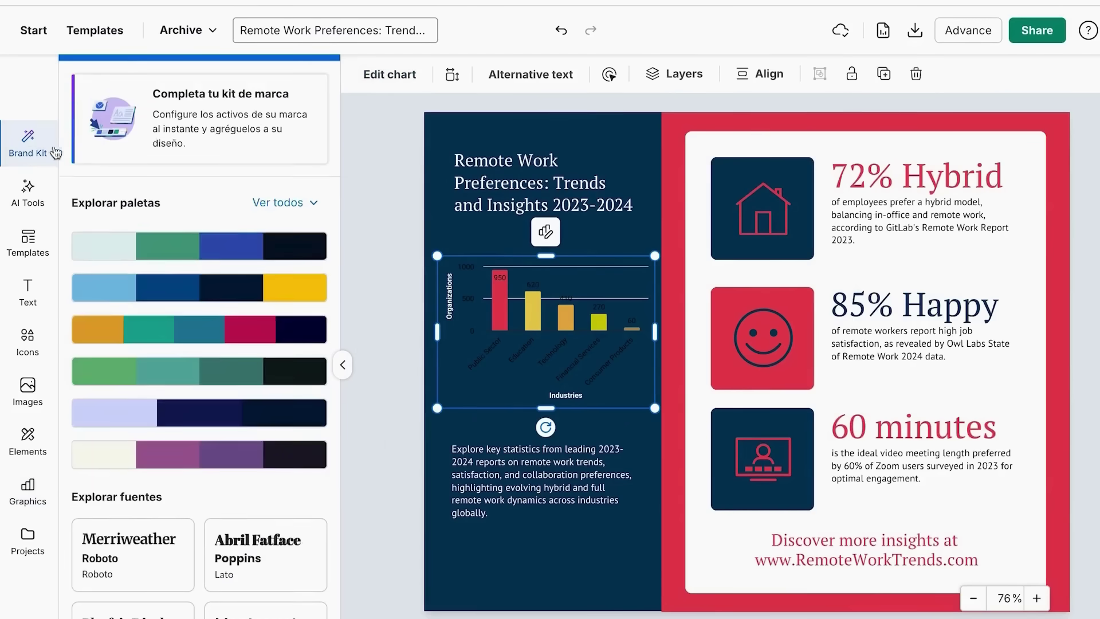
left_click(286, 188)
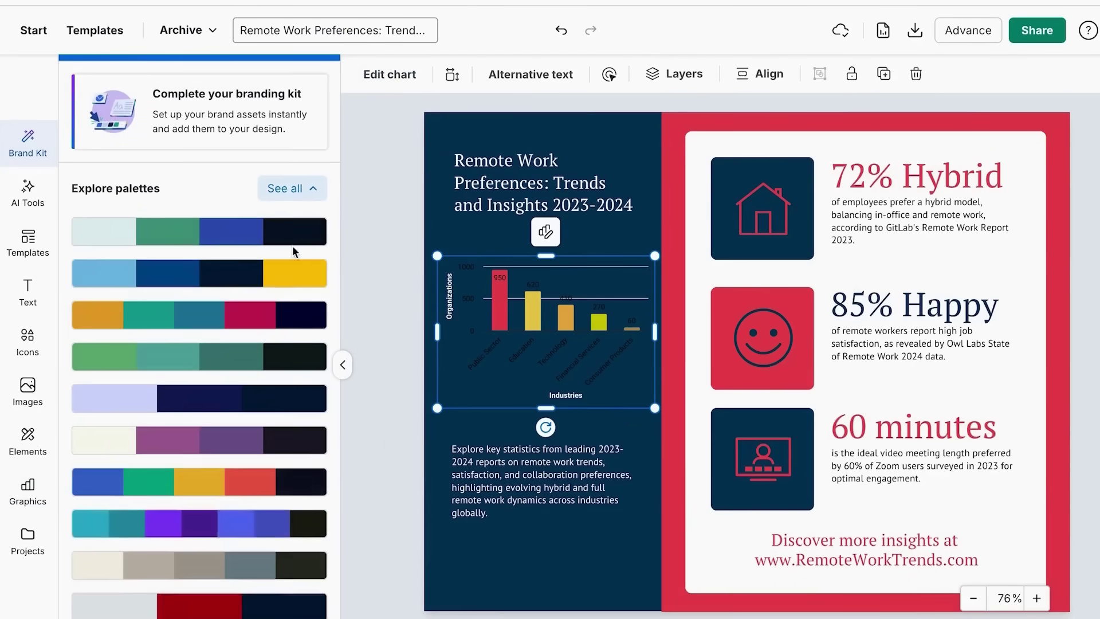
scroll(257, 252, "down", 2)
scroll(245, 358, "down", 2)
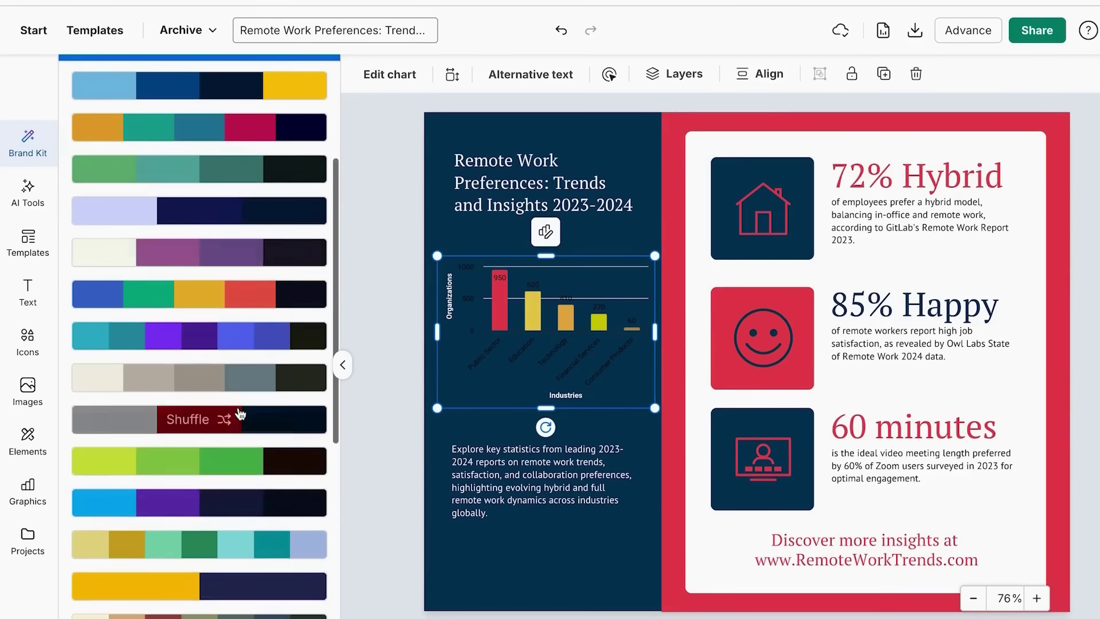
scroll(241, 414, "down", 1)
Step: Try the grey-red-navy, gold-green, orange-teal-crimson and blue-yellow palettes on the infographic
left_click(244, 386)
left_click(245, 389)
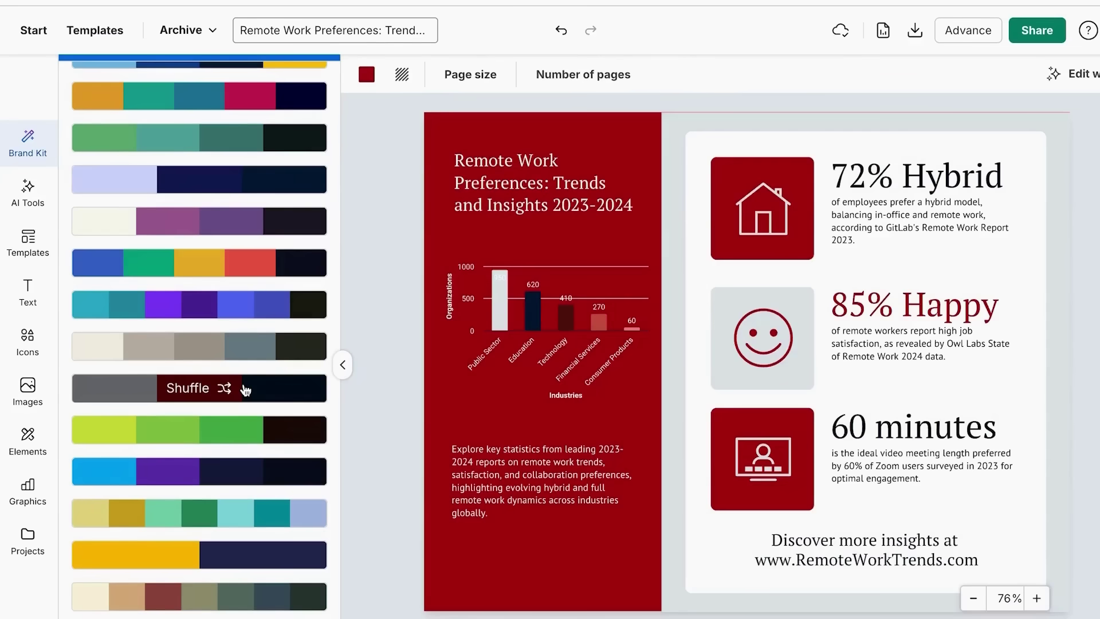
scroll(223, 450, "down", 2)
left_click(196, 444)
scroll(198, 458, "down", 1)
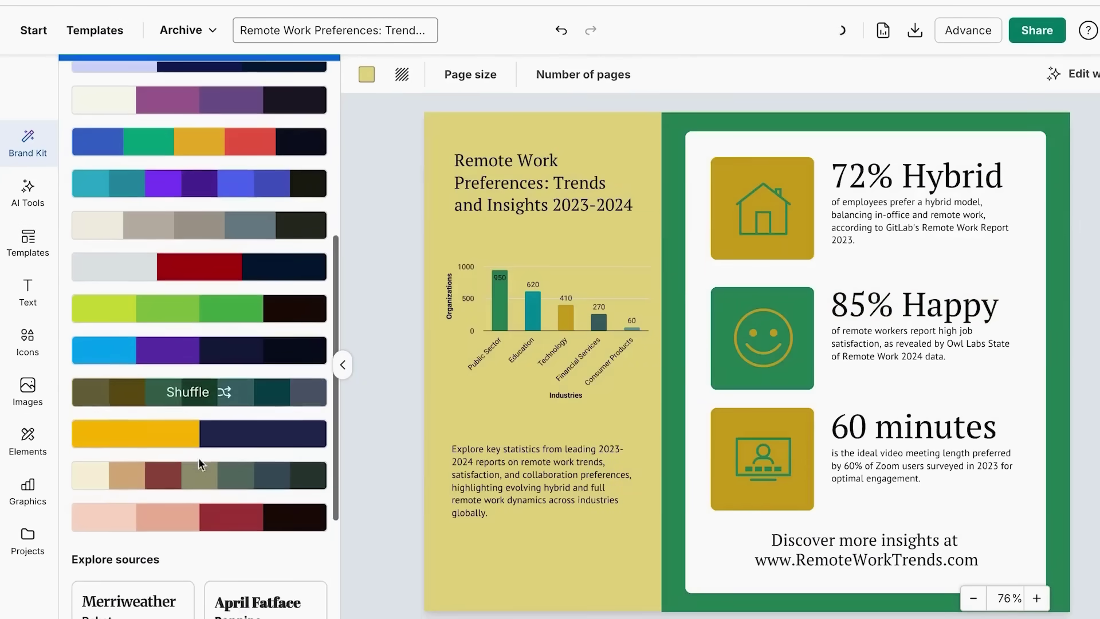
scroll(241, 434, "up", 5)
left_click(238, 276)
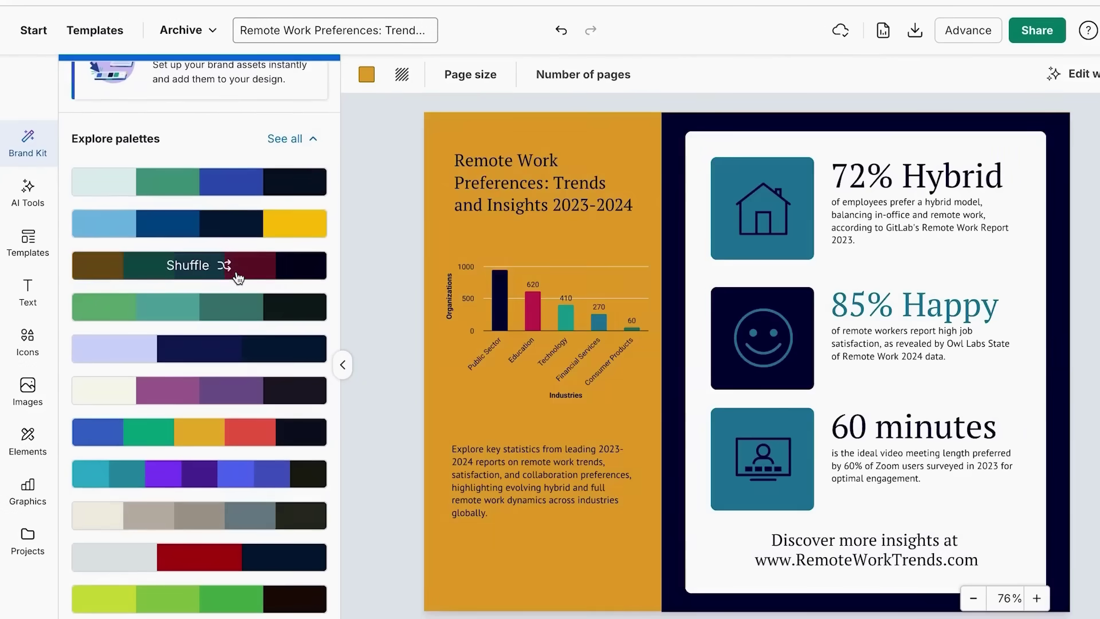
left_click(240, 228)
left_click(240, 228)
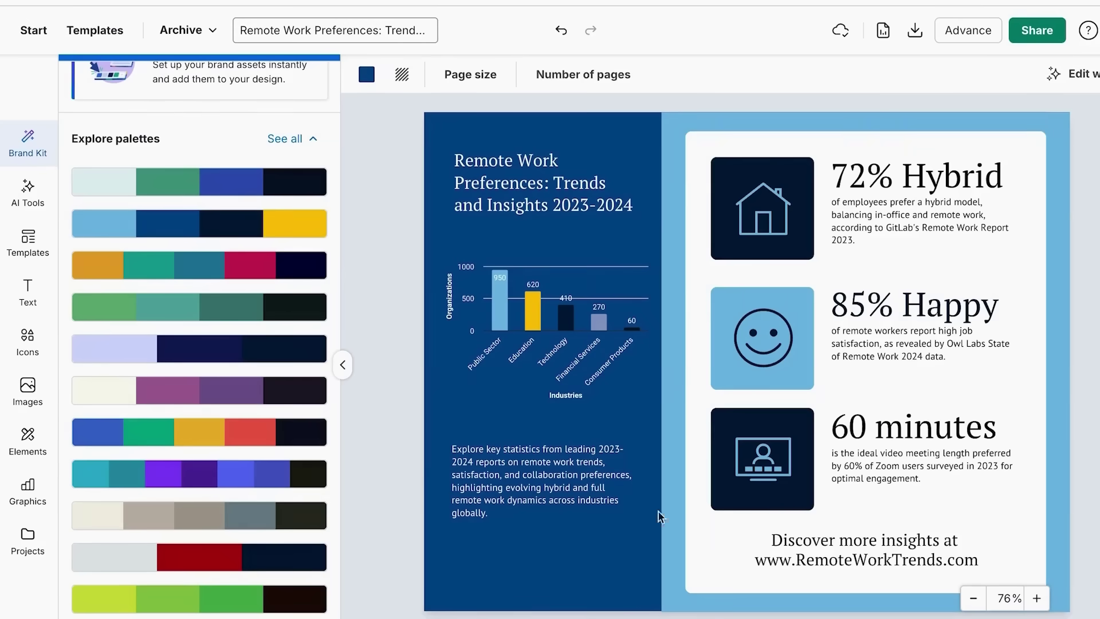
Step: Apply the lavender, dark blue and navy palette to the infographic and shuffle its colors
scroll(304, 433, "down", 1)
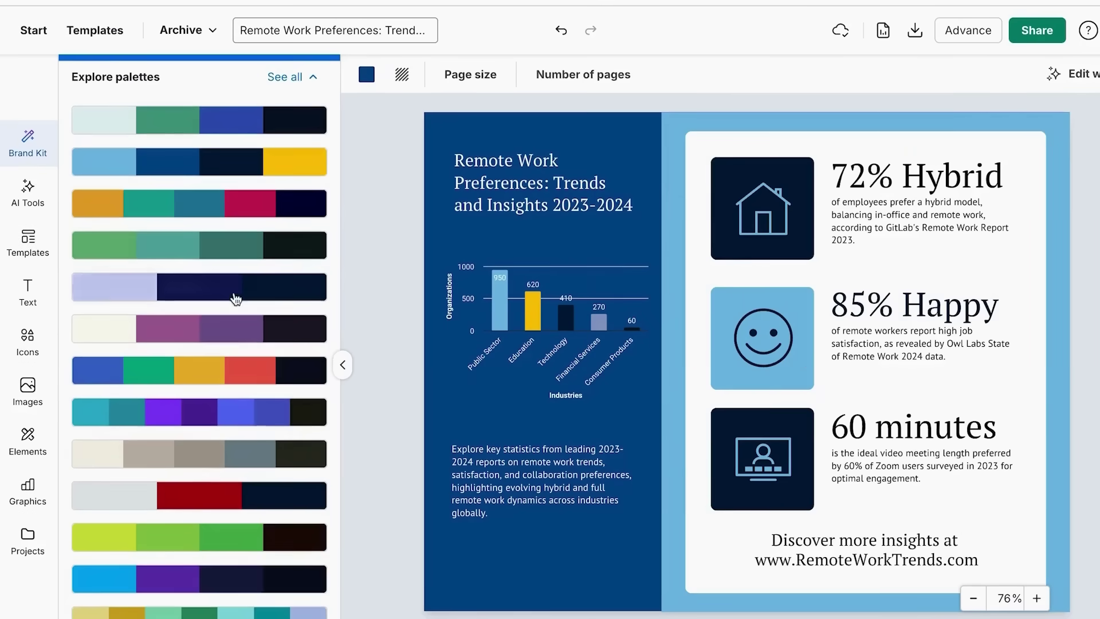
left_click(252, 295)
left_click(263, 298)
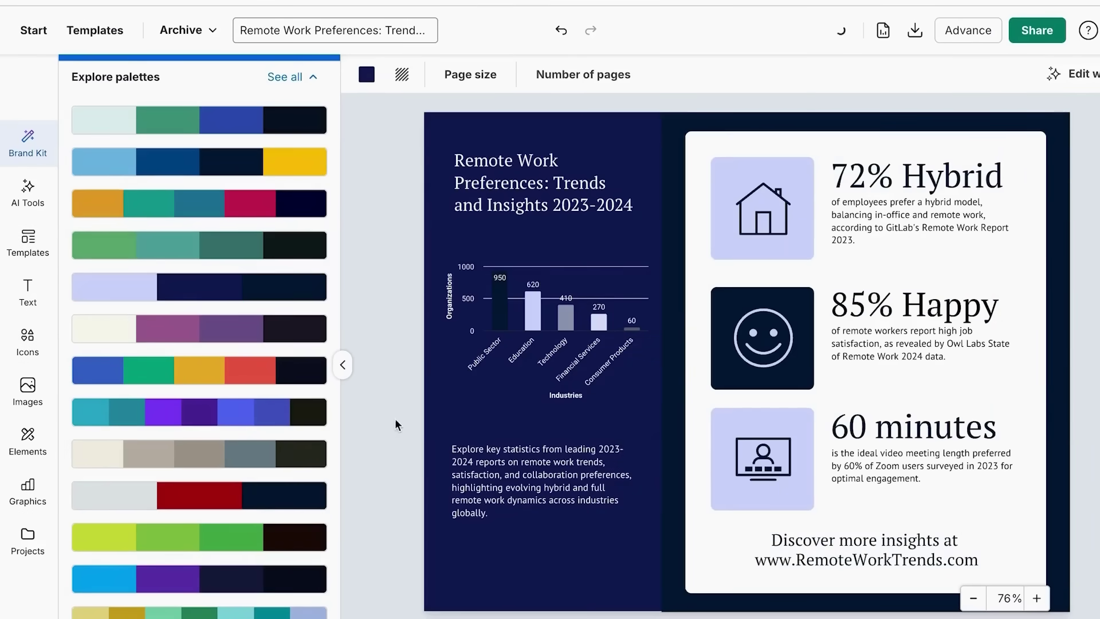
Step: Change the page background to the darkest navy of the project colors
scroll(304, 464, "down", 1)
scroll(305, 469, "down", 4)
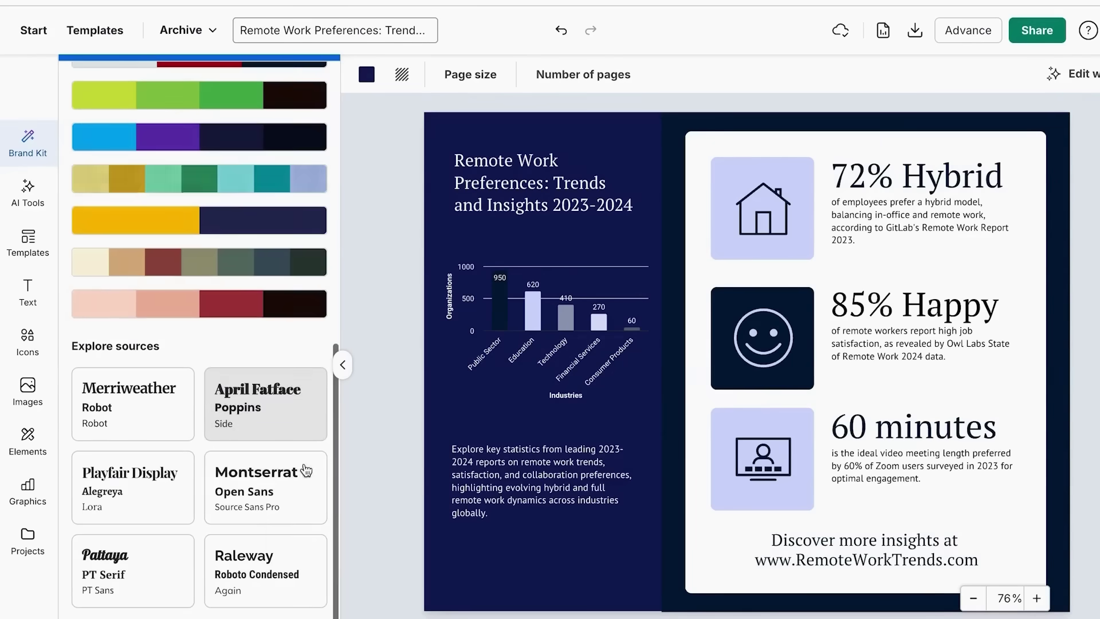
left_click(366, 75)
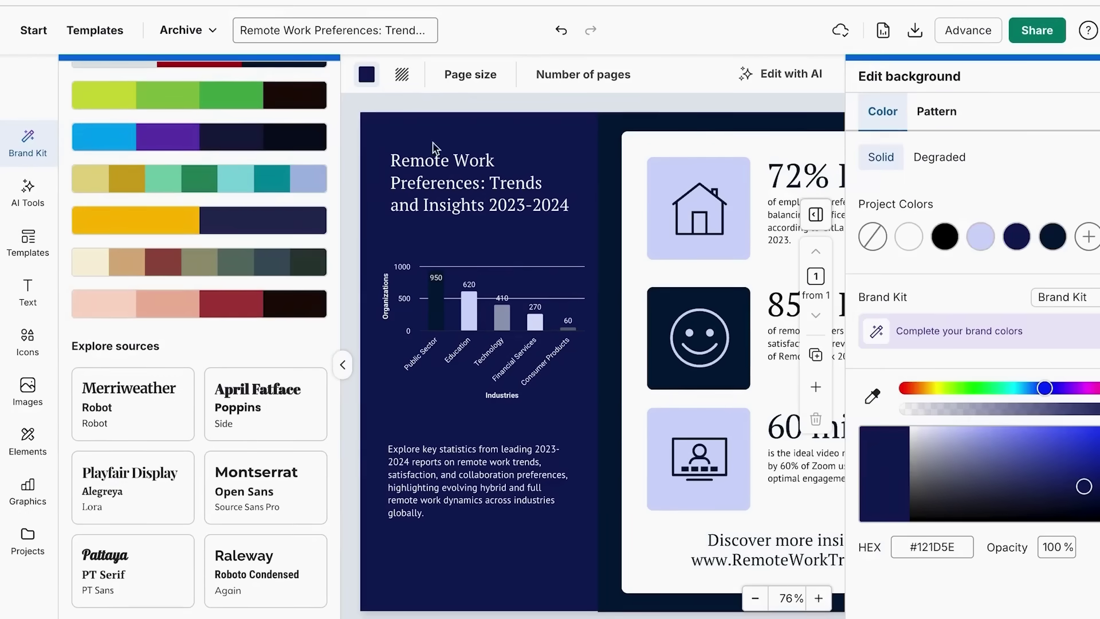
left_click(1051, 240)
key("Escape")
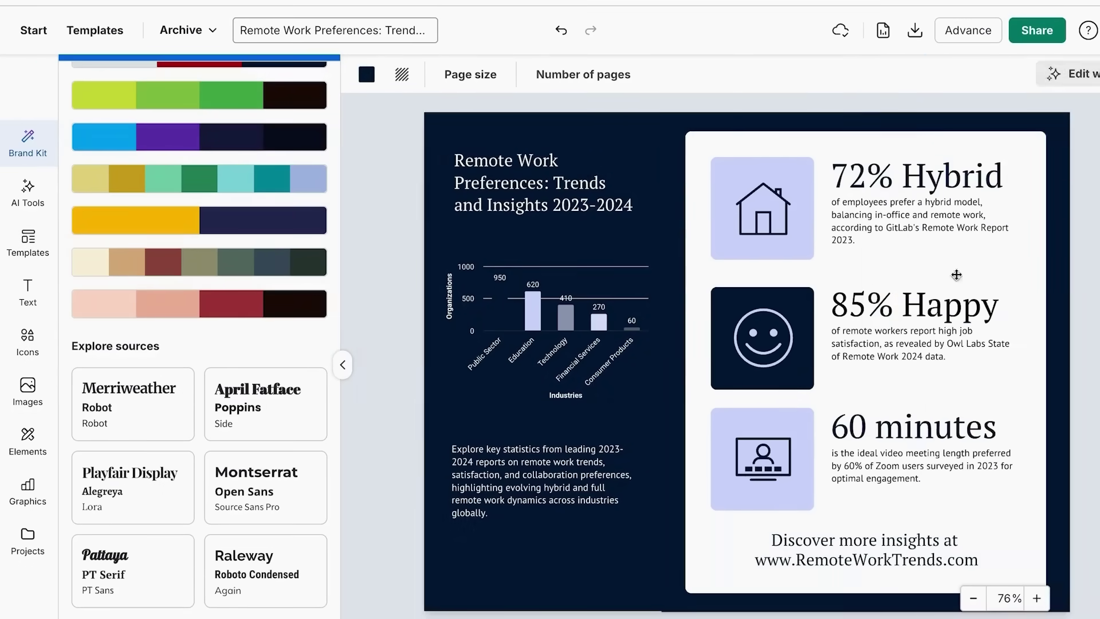
scroll(250, 377, "up", 10)
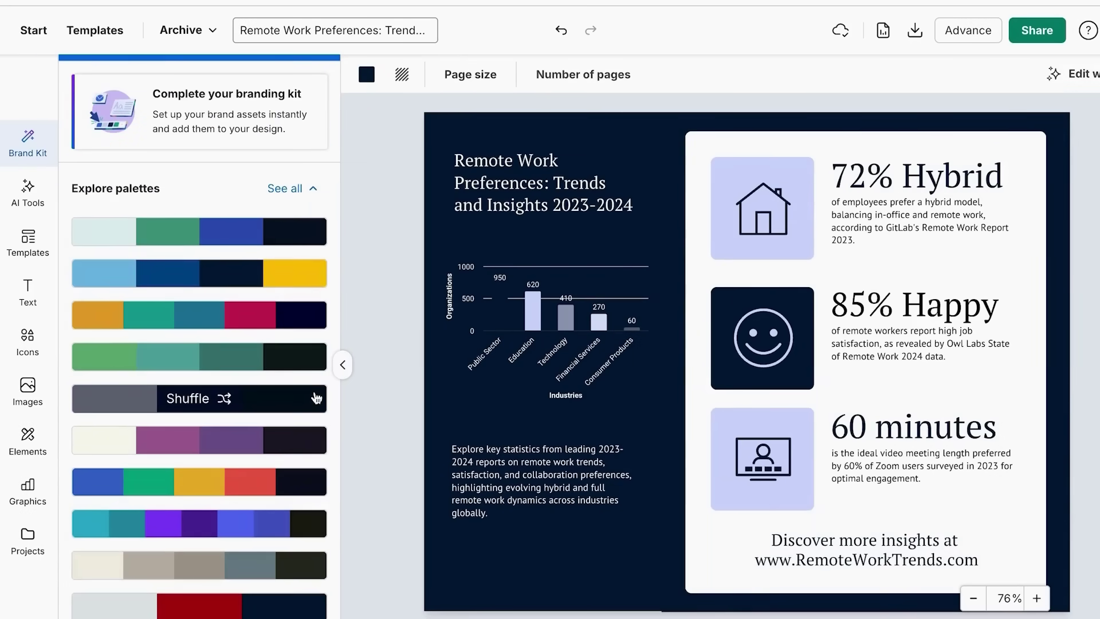
scroll(301, 467, "down", 4)
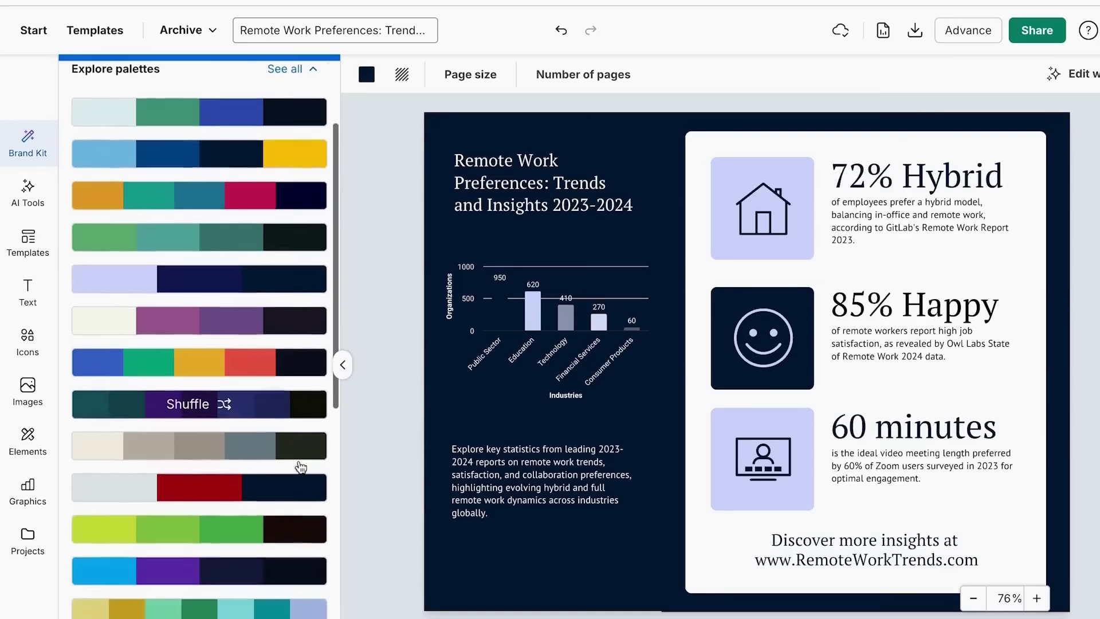
scroll(299, 465, "down", 5)
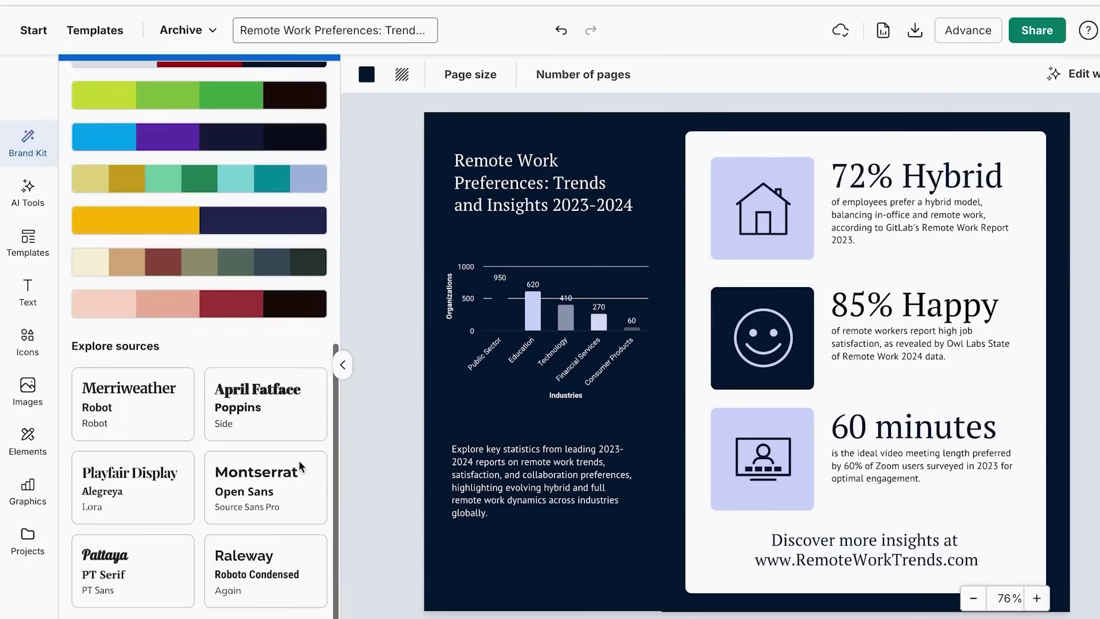
scroll(299, 465, "up", 8)
scroll(299, 467, "up", 2)
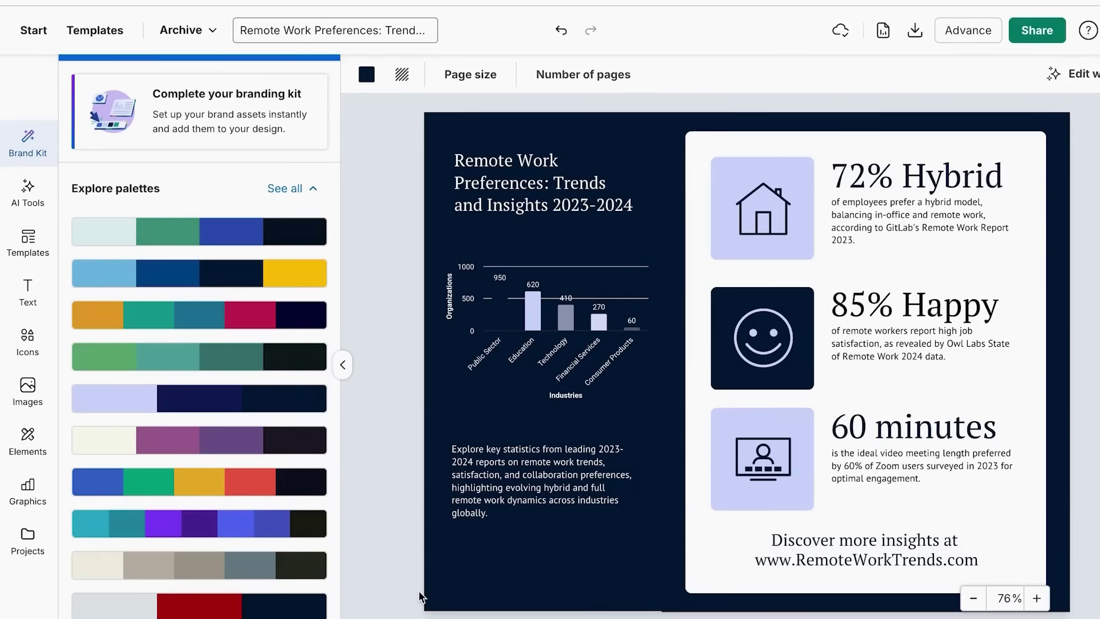
Step: Justify the alignment of the paragraph below the column chart
left_click(559, 507)
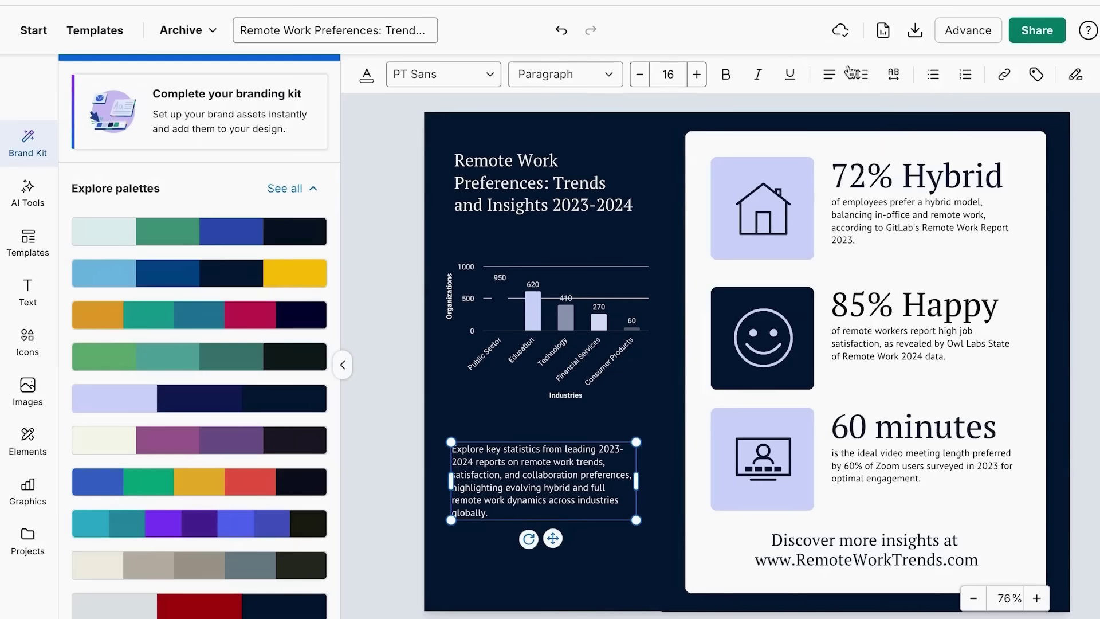
left_click(828, 75)
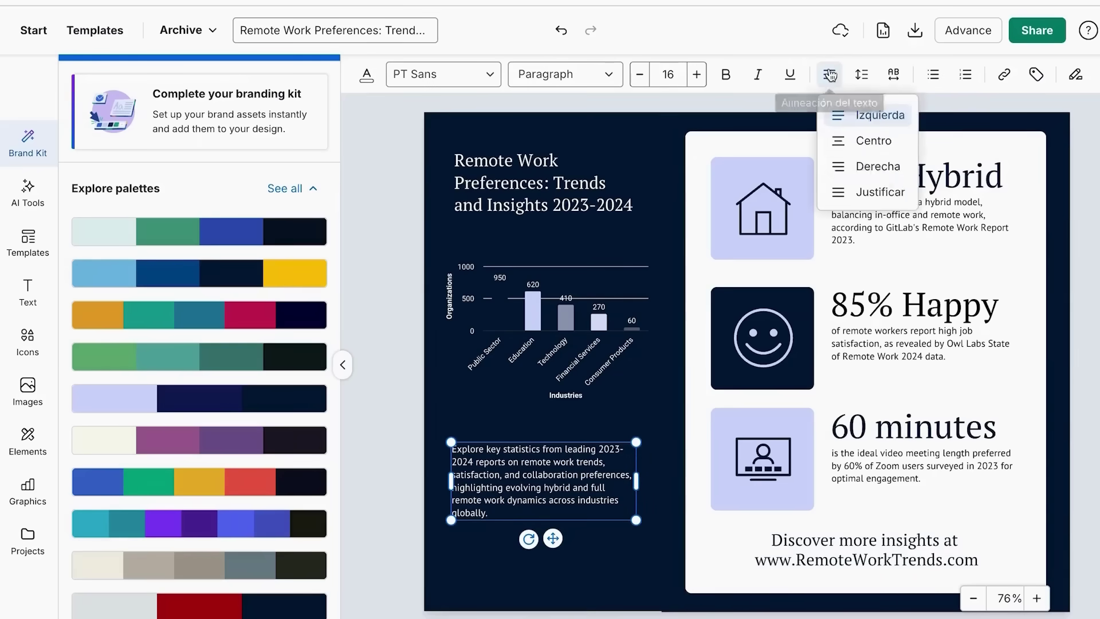
left_click(872, 191)
left_click(402, 454)
Step: Move the column chart slightly down to leave more space below the title
left_click_drag(572, 329, 572, 340)
key("Escape")
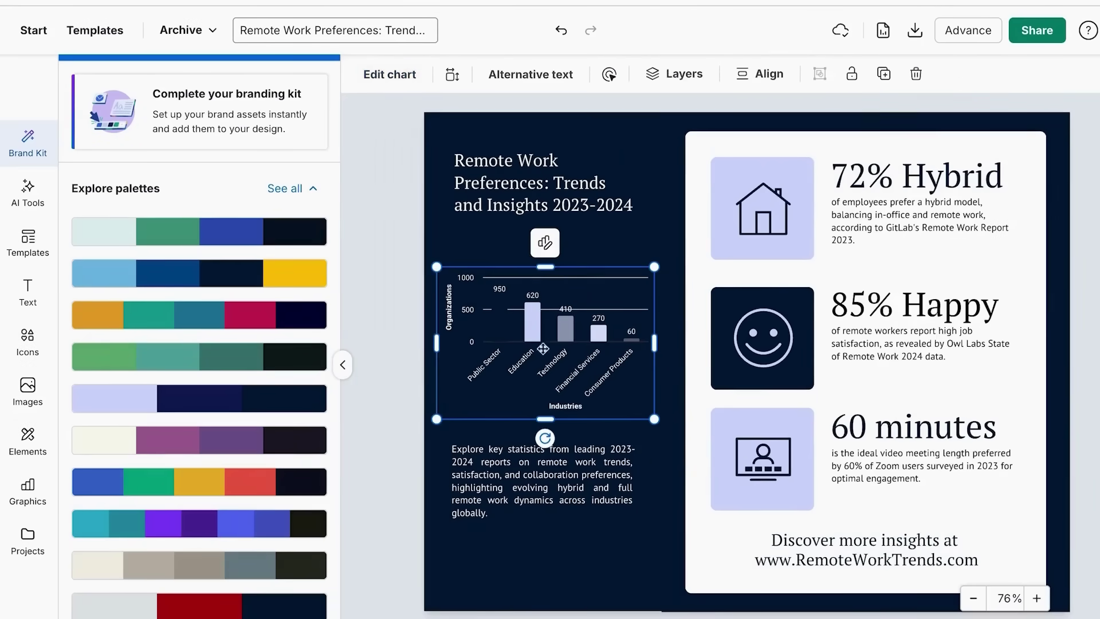
left_click(400, 420)
left_click(534, 360)
Step: Enlarge the paragraph below the chart to a text size of 21.08 and reposition it under the chart
left_click_drag(547, 500, 555, 502)
left_click_drag(458, 520, 442, 527)
left_click_drag(644, 484, 612, 491)
left_click_drag(612, 540, 638, 555)
left_click_drag(551, 498, 560, 498)
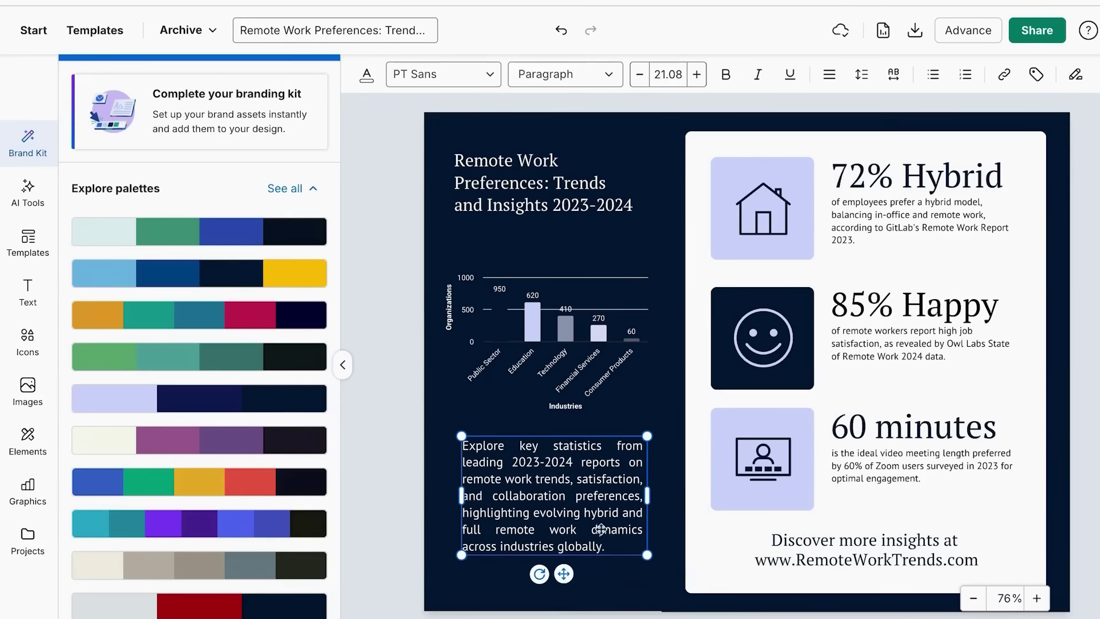
Step: Shorten the paragraph below the chart with the AI Improve text tool and replace the original with the result
left_click(31, 189)
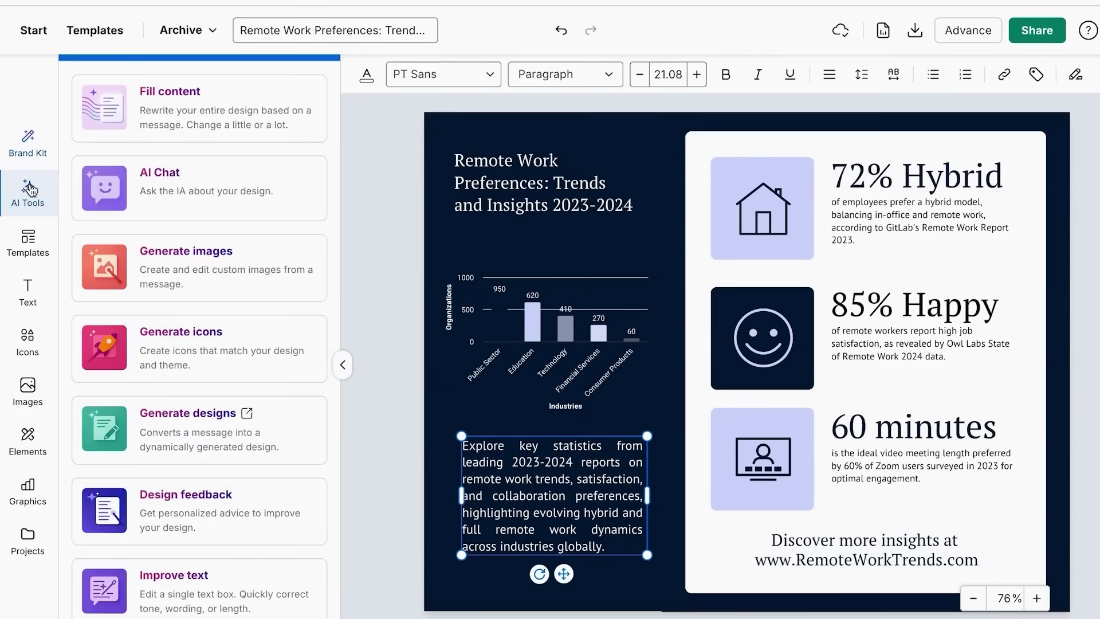
left_click(183, 598)
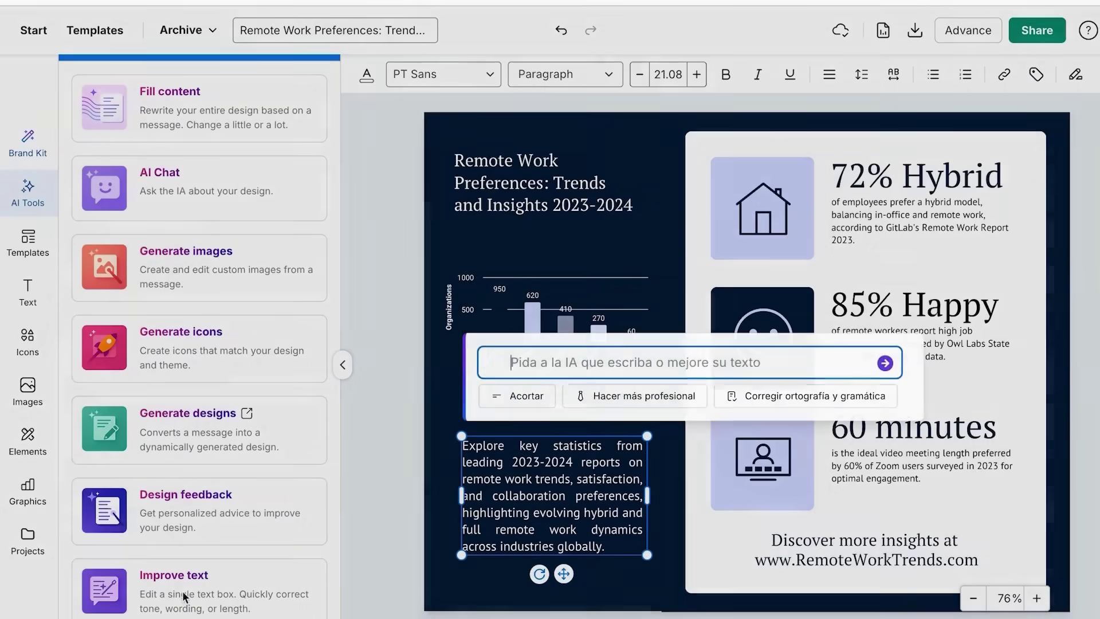
type("mak")
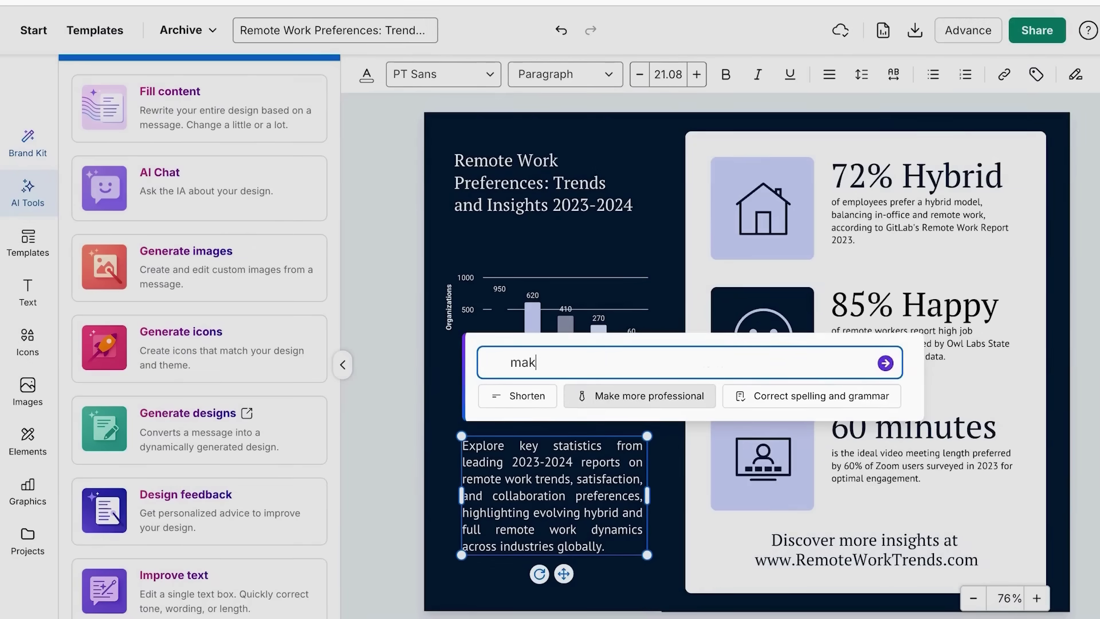
key("BackSpace")
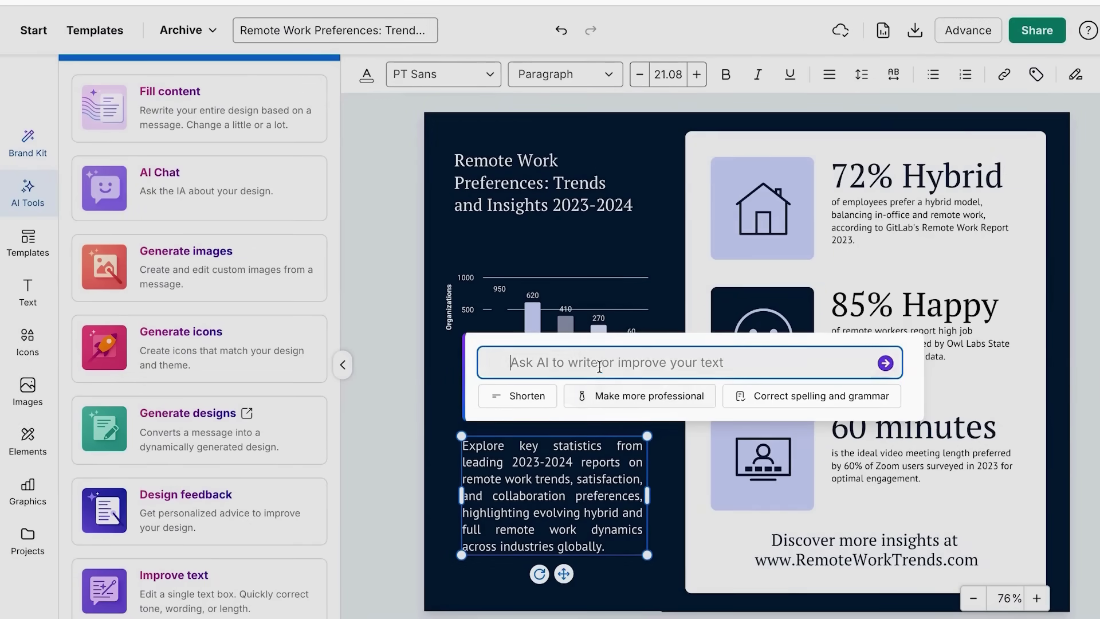
left_click(519, 395)
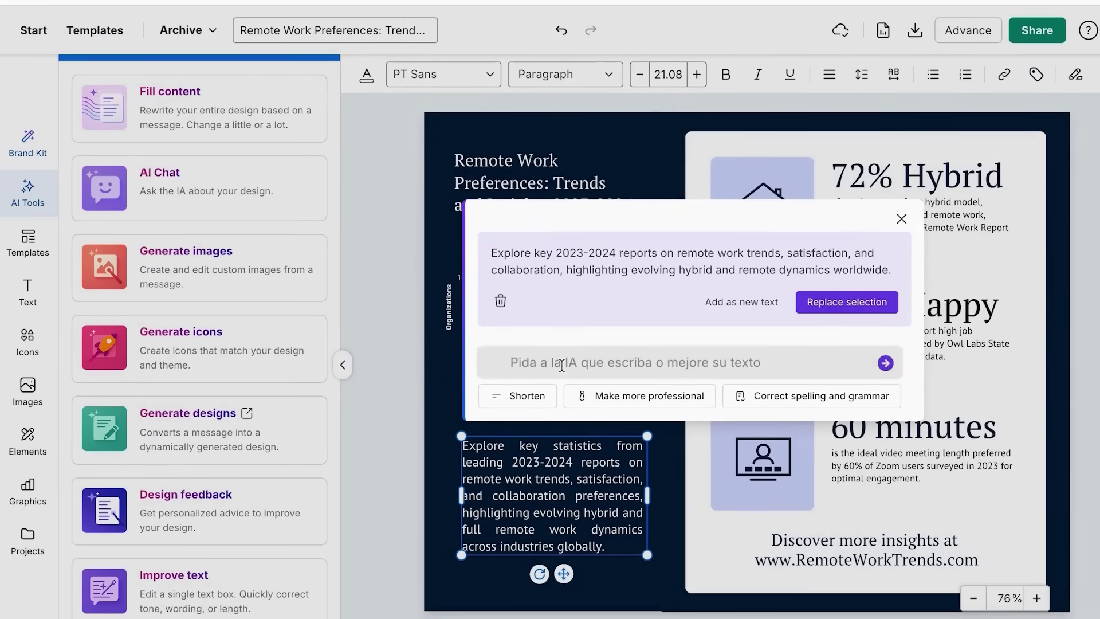
left_click(803, 309)
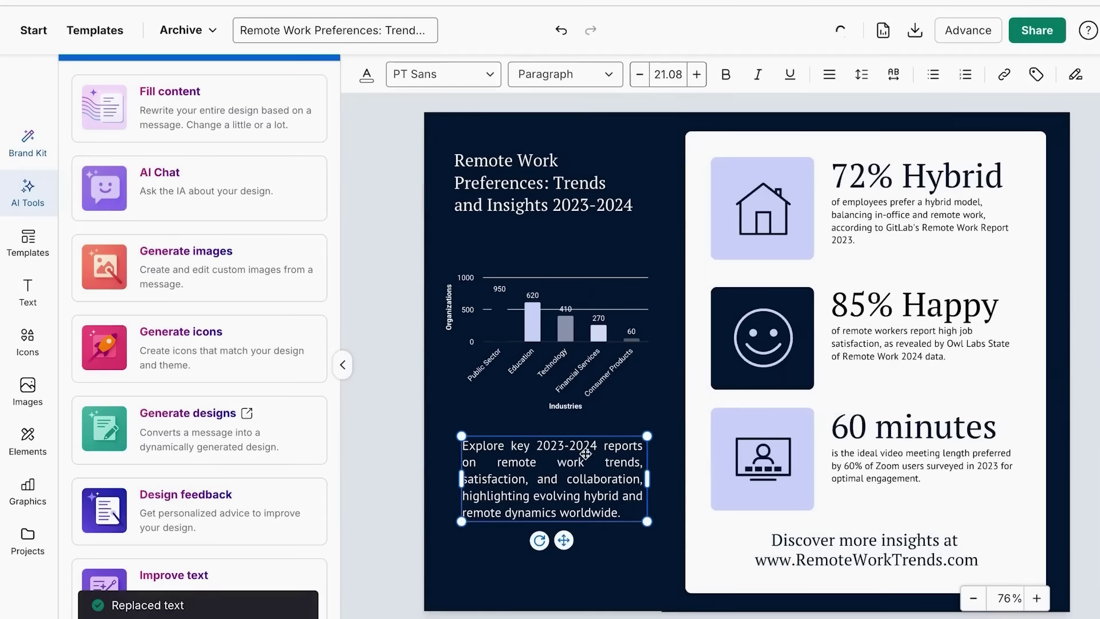
Step: Make the paragraph below the chart more professional with the AI Improve text tool and replace the original with the result
left_click(213, 569)
type("more profesional")
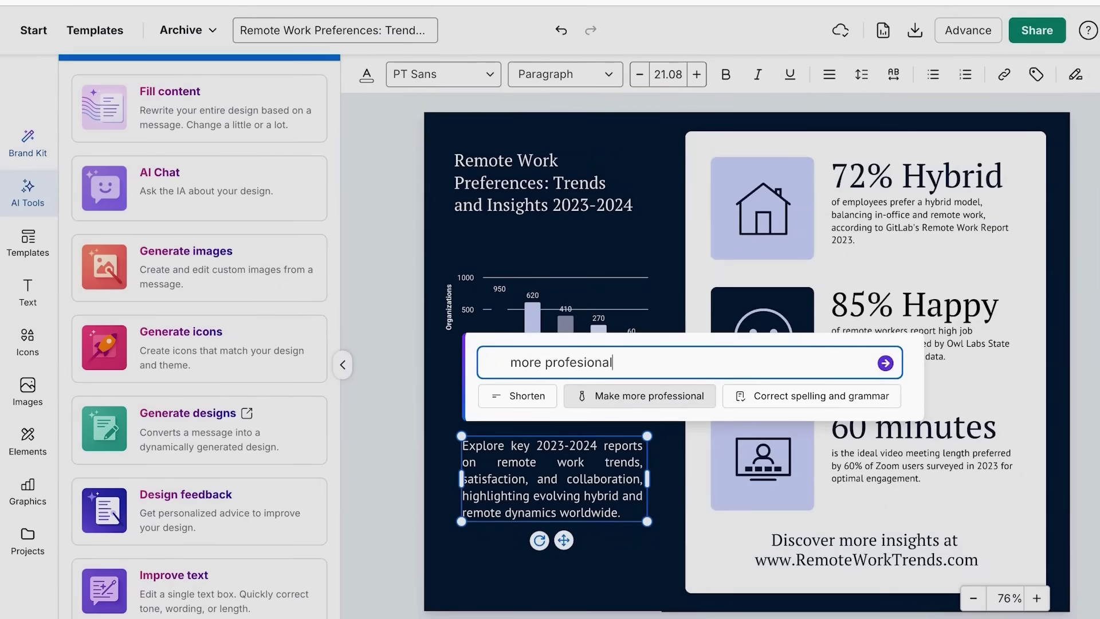
left_click_drag(613, 362, 543, 362)
key("BackSpace")
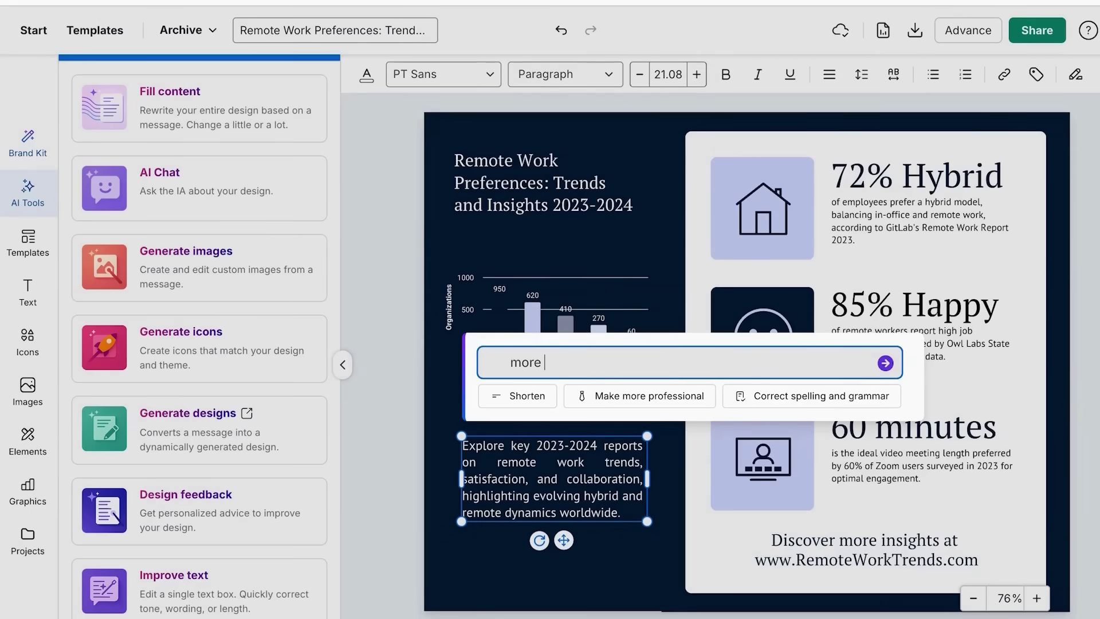
left_click(604, 396)
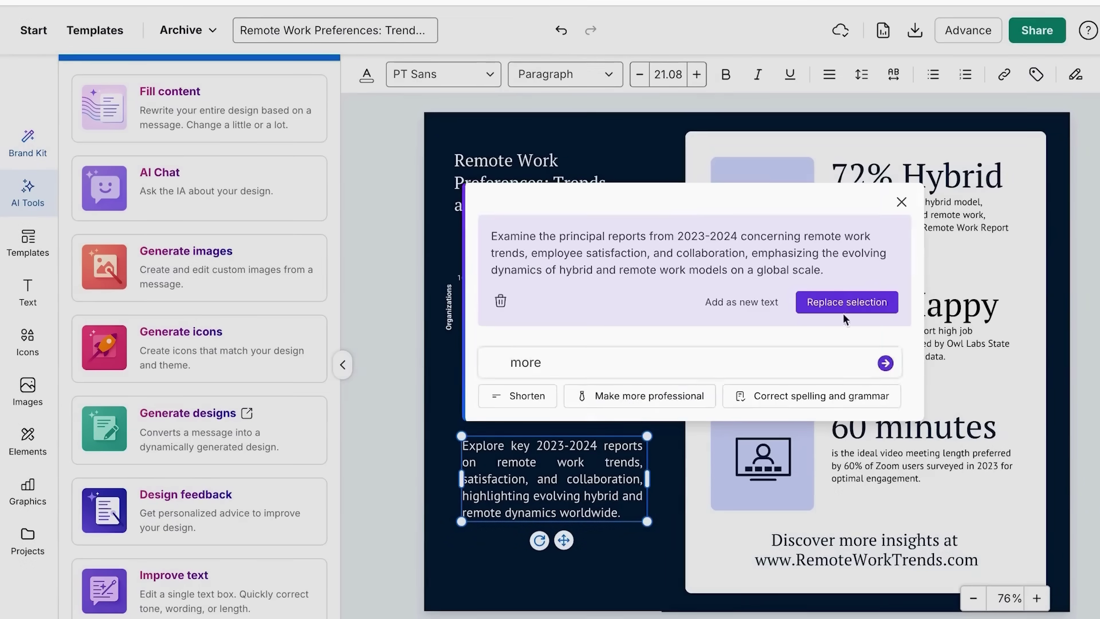
left_click(842, 300)
left_click(399, 483)
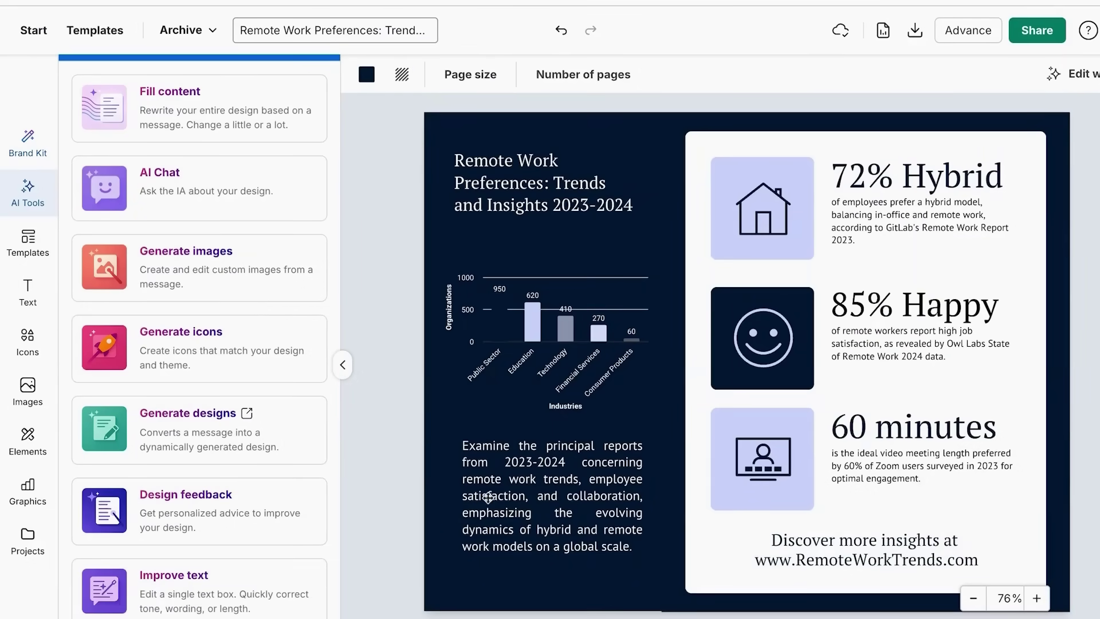
Step: Widen the paragraph's text box slightly and reposition it centred under the column chart
key("XF86AudioLowerVolume")
left_click(572, 522)
left_click_drag(653, 496, 663, 496)
left_click_drag(559, 508, 552, 508)
left_click(432, 502)
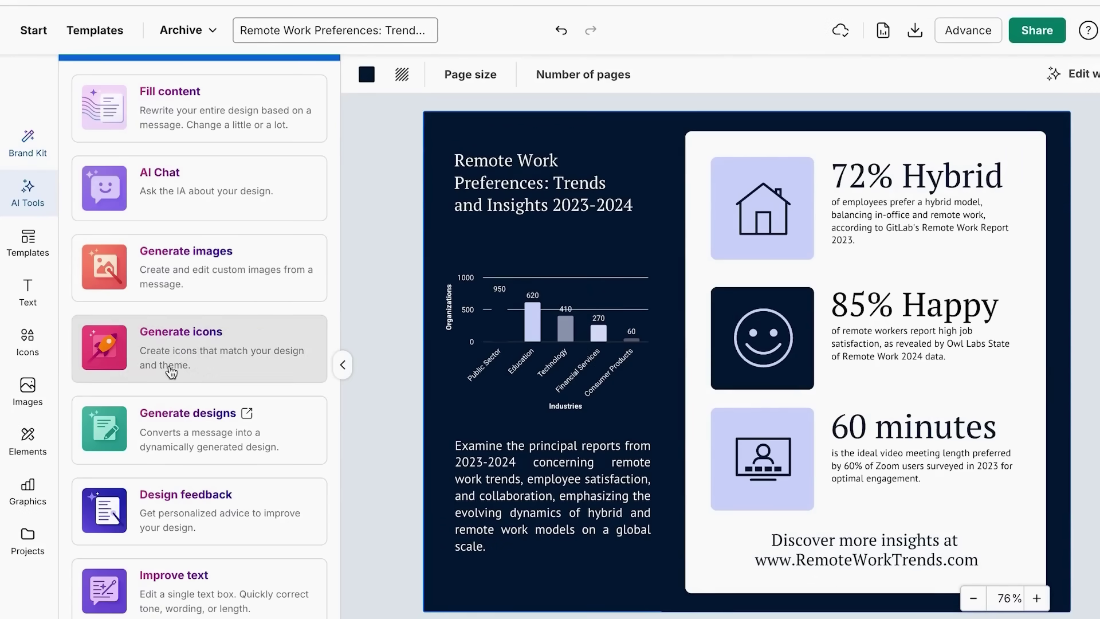
Step: Set up an AI icon generation with the prompt "hands as if you were closing a deal" and the Outline style
scroll(169, 366, "down", 2)
scroll(170, 366, "down", 2)
scroll(169, 366, "up", 3)
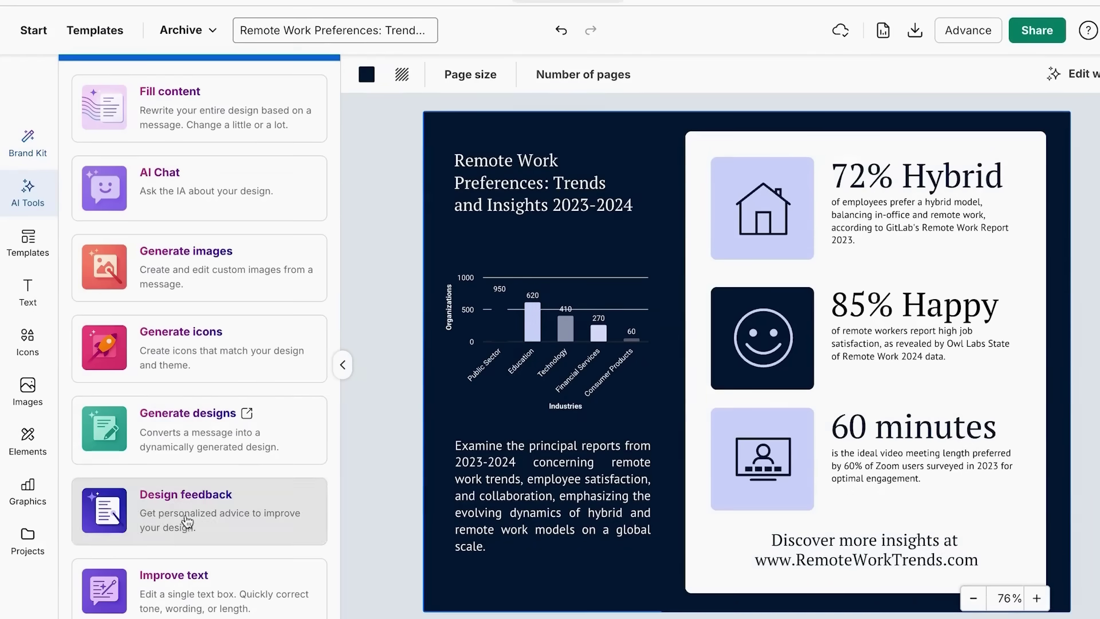
left_click(225, 356)
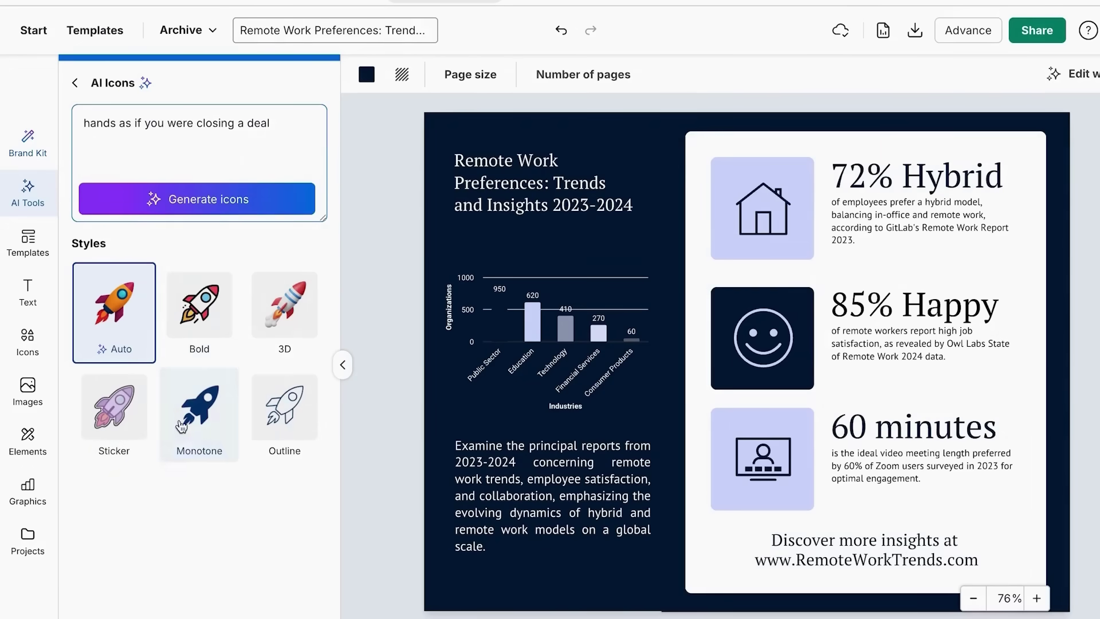
left_click(280, 413)
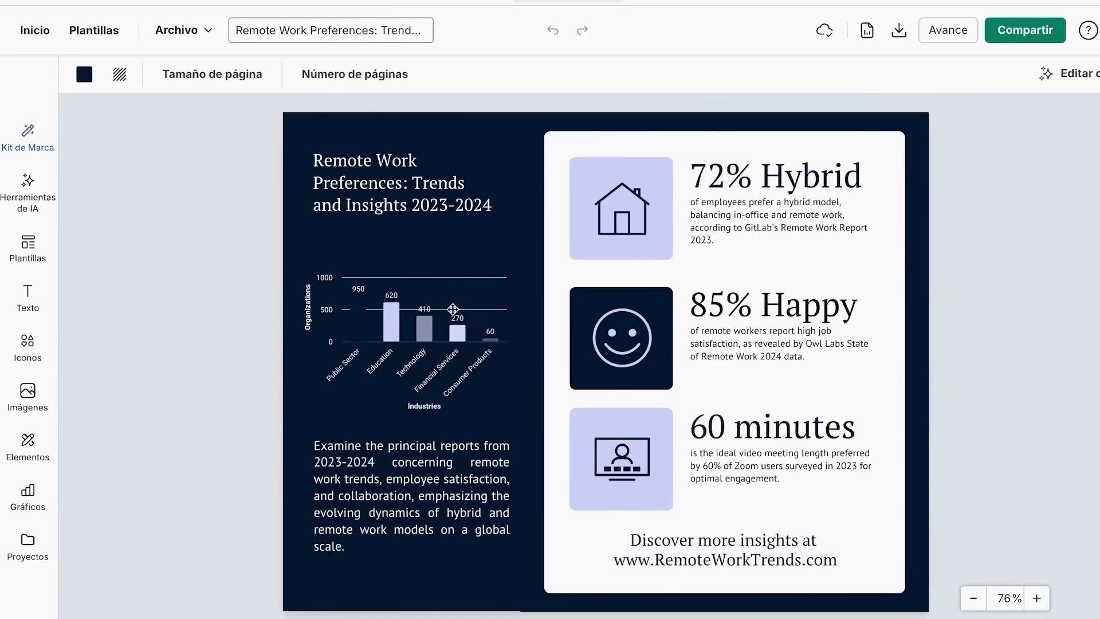
Step: Delete the video meeting icon beside "60 minutes" and place the hands icon in its lilac square
left_click(627, 458)
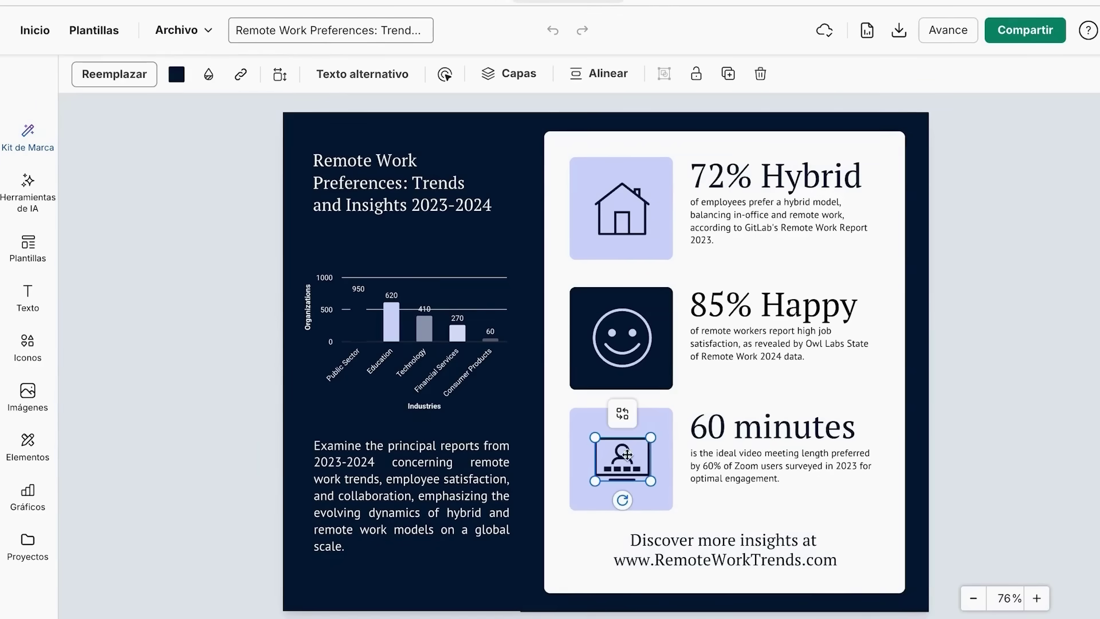
key("Delete")
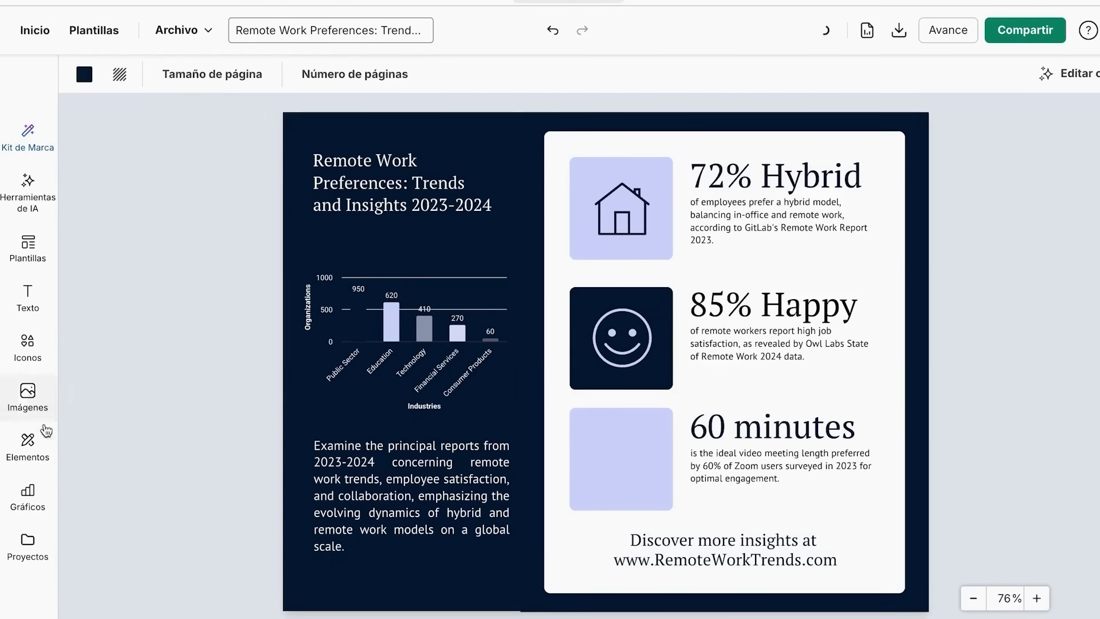
left_click(27, 496)
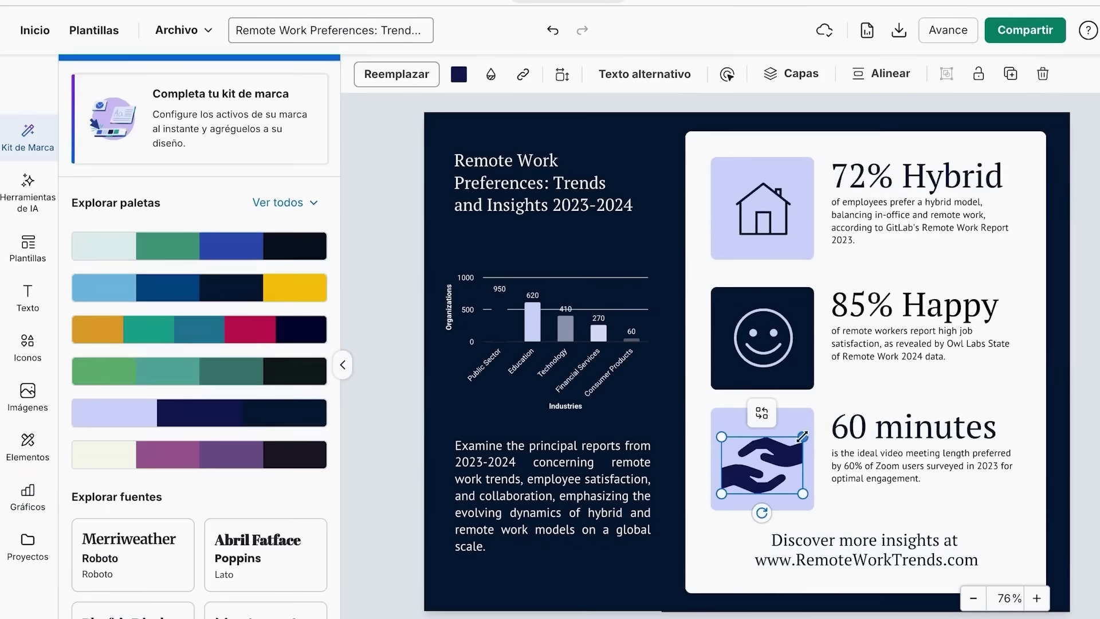
mouse_move(804, 453)
left_mouse_down()
mouse_move(815, 428)
mouse_move(770, 448)
mouse_move(797, 437)
mouse_move(788, 451)
left_mouse_up()
left_click(1083, 272)
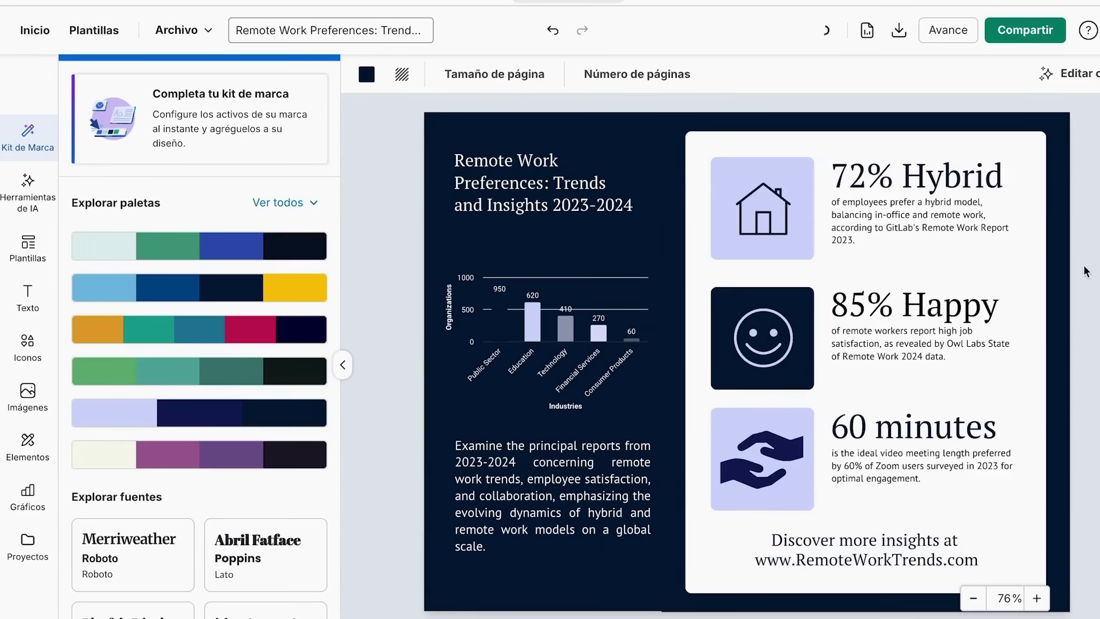